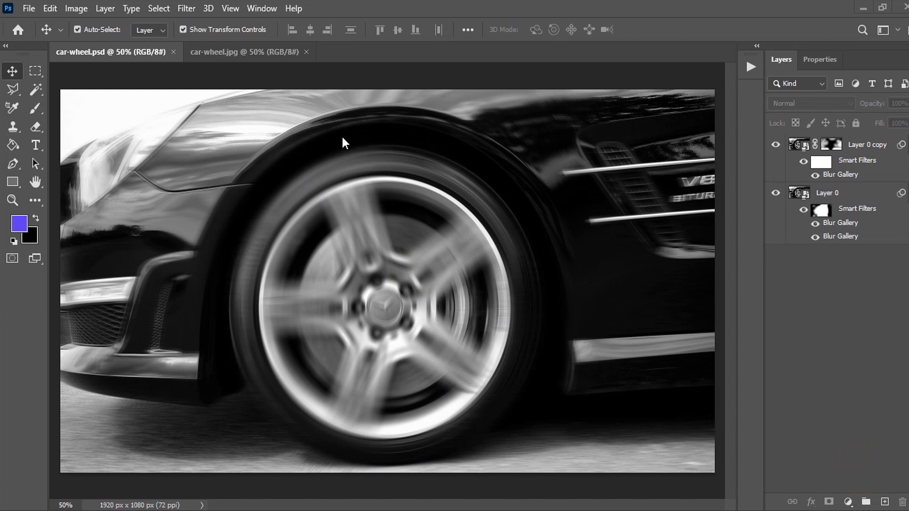
# - Bring the original sharp car-wheel.jpg photo to the front
pyautogui.click(229, 50)
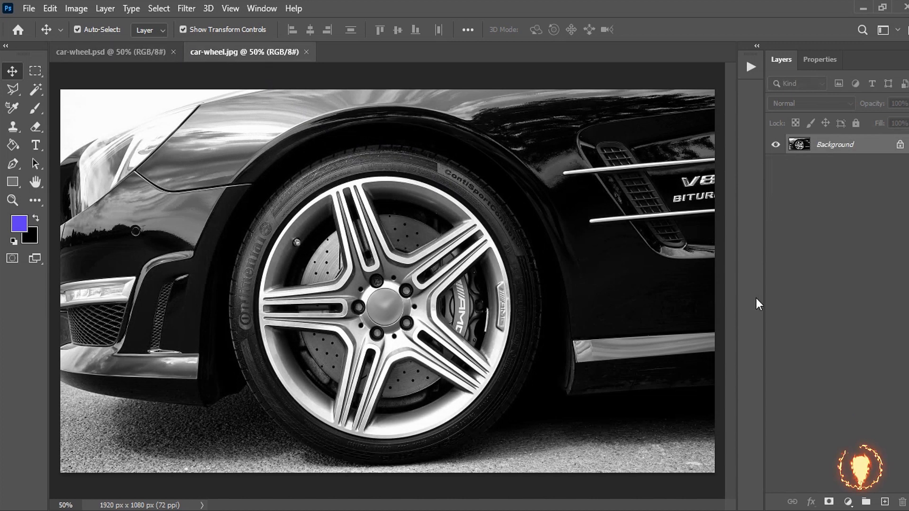
# - Unlock the background as Layer 0 and convert it to a smart object
pyautogui.click(899, 144)
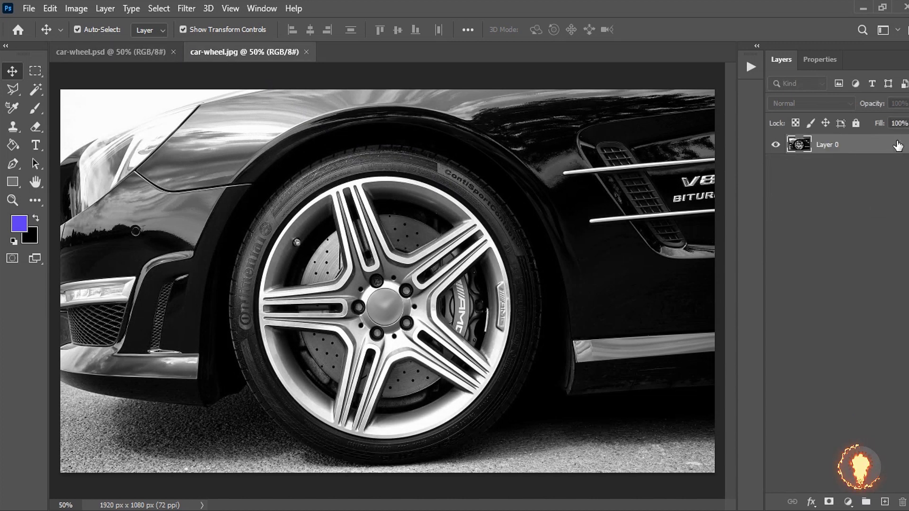
pyautogui.click(885, 176)
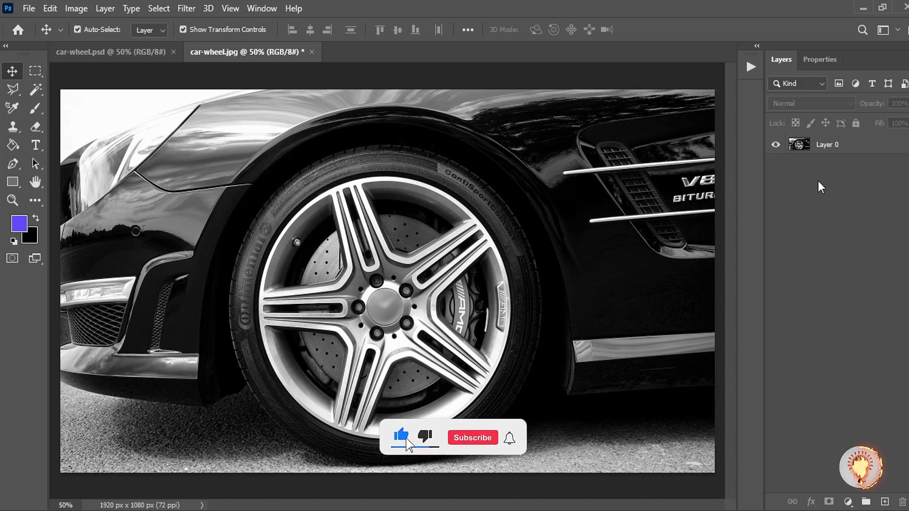
pyautogui.click(876, 145)
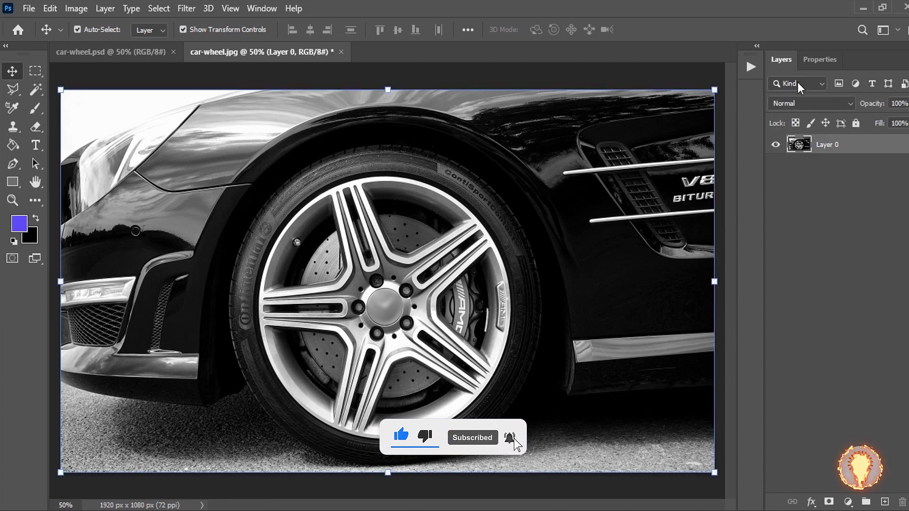
pyautogui.rightClick(861, 145)
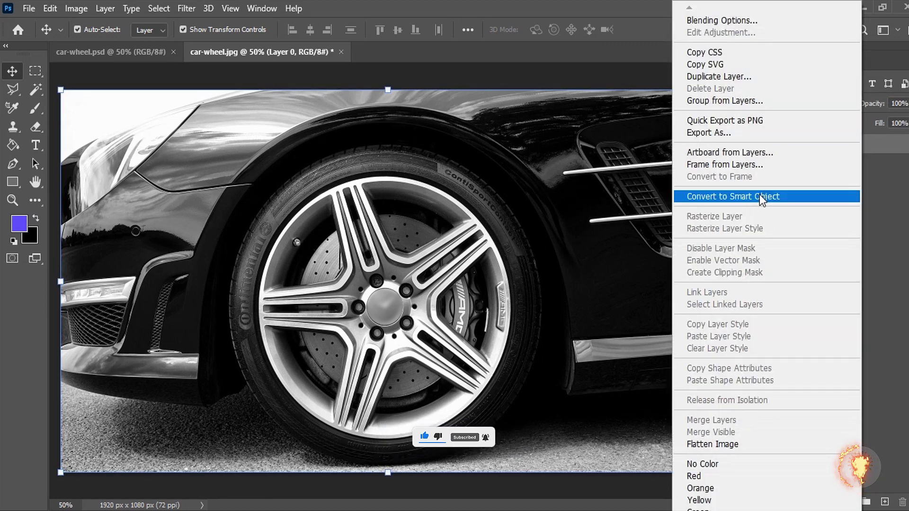
pyautogui.click(759, 196)
pyautogui.click(774, 144)
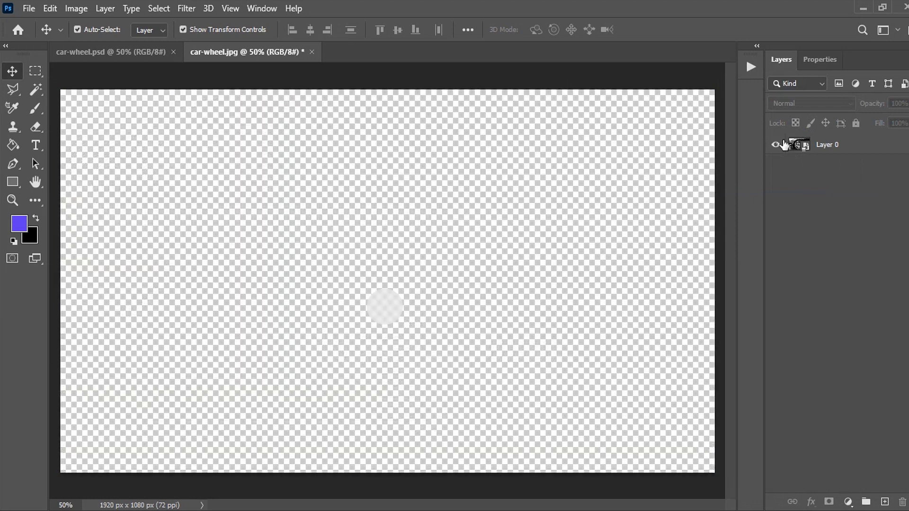
pyautogui.click(822, 150)
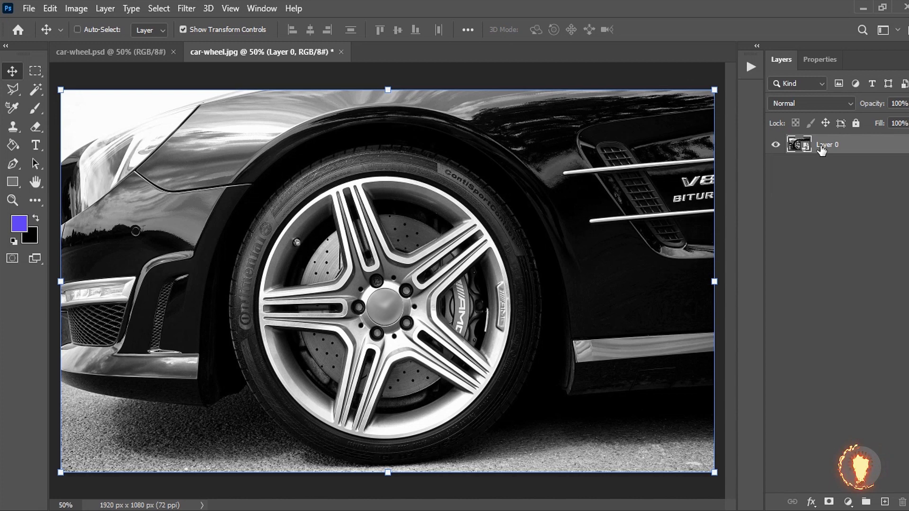
# - Duplicate Layer 0, hide the copy, and reselect Layer 0 for filtering
pyautogui.hotkey('ctrl', 'j')
pyautogui.click(839, 215)
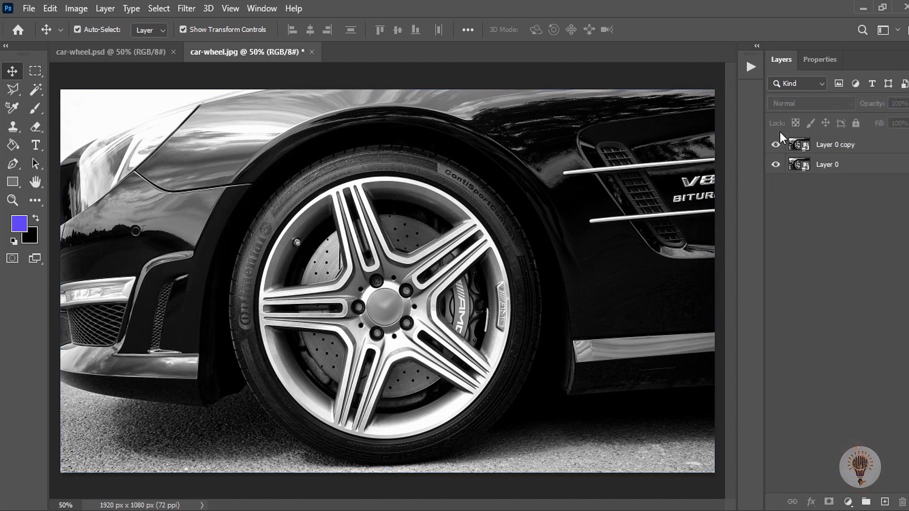
pyautogui.click(775, 145)
pyautogui.click(838, 178)
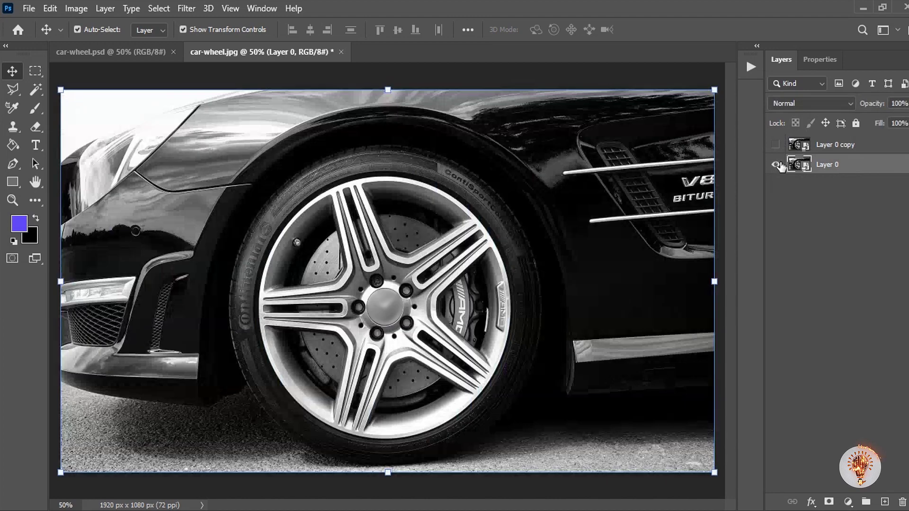
pyautogui.click(775, 144)
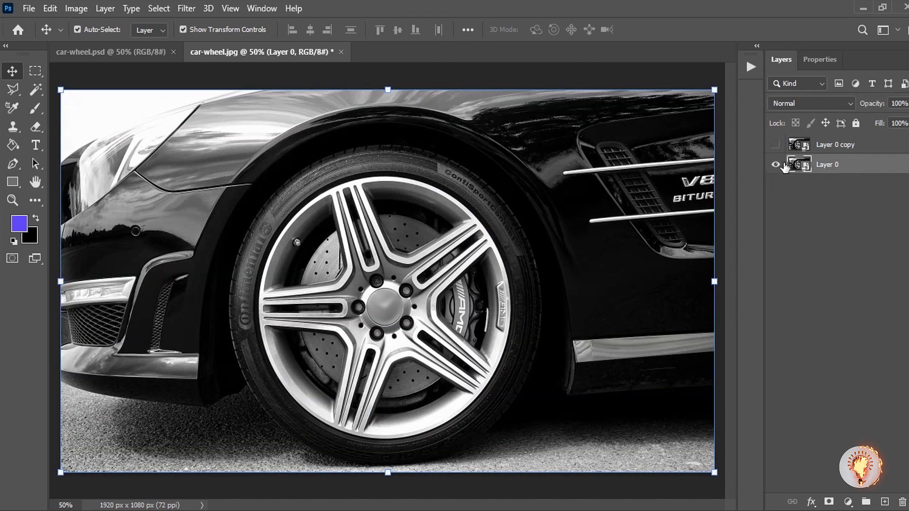
pyautogui.click(777, 165)
pyautogui.click(775, 145)
pyautogui.click(776, 165)
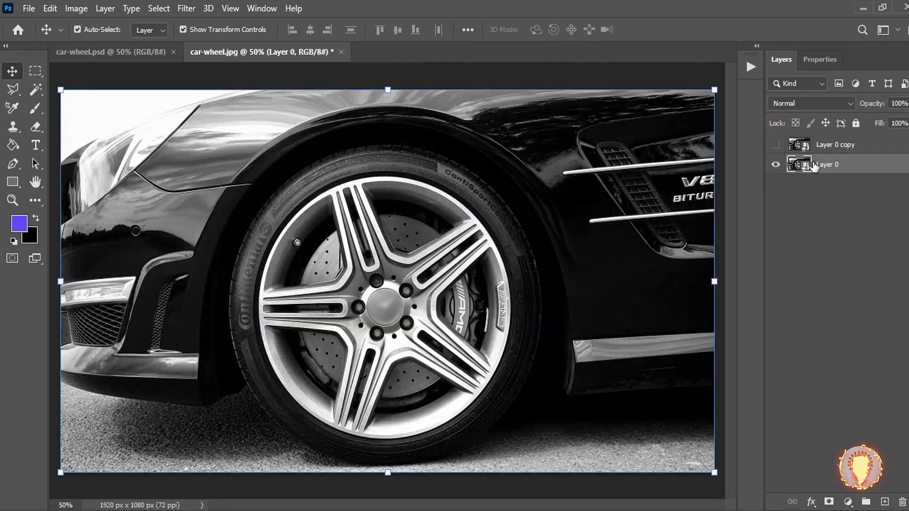
pyautogui.click(840, 242)
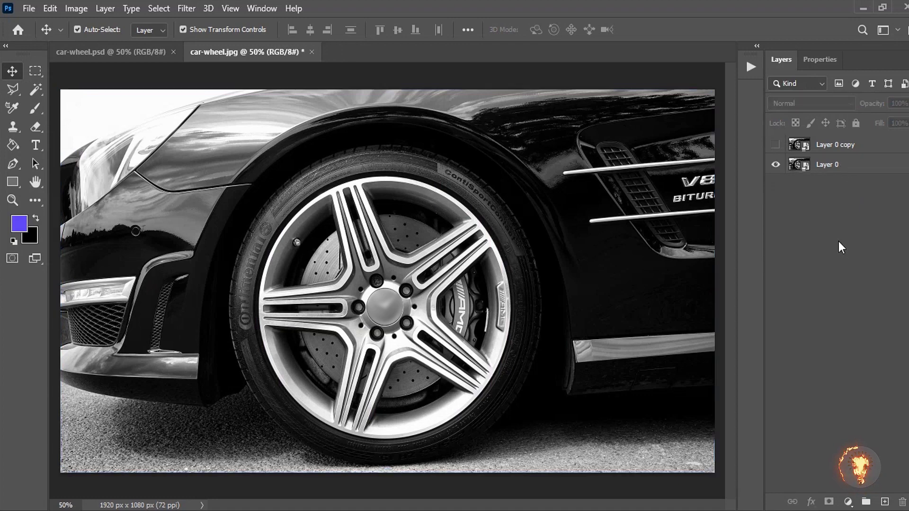
pyautogui.click(861, 169)
pyautogui.click(187, 8)
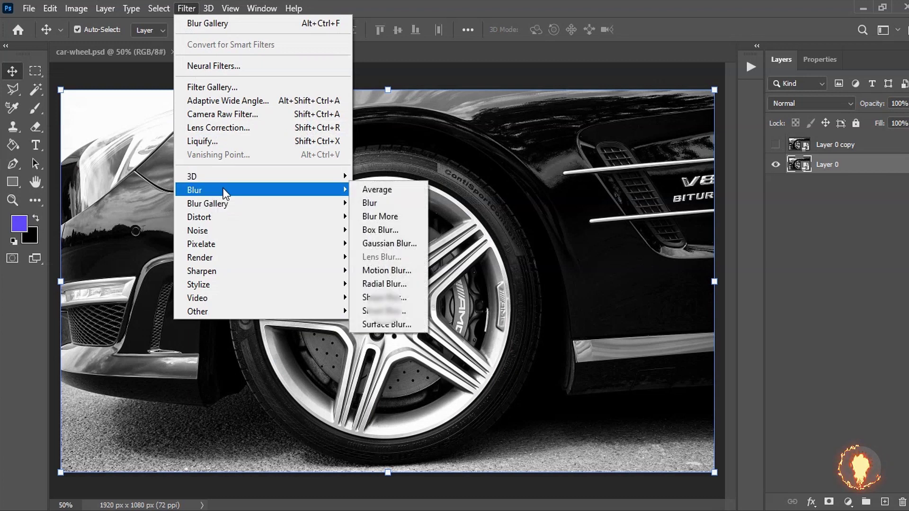
pyautogui.moveTo(208, 204)
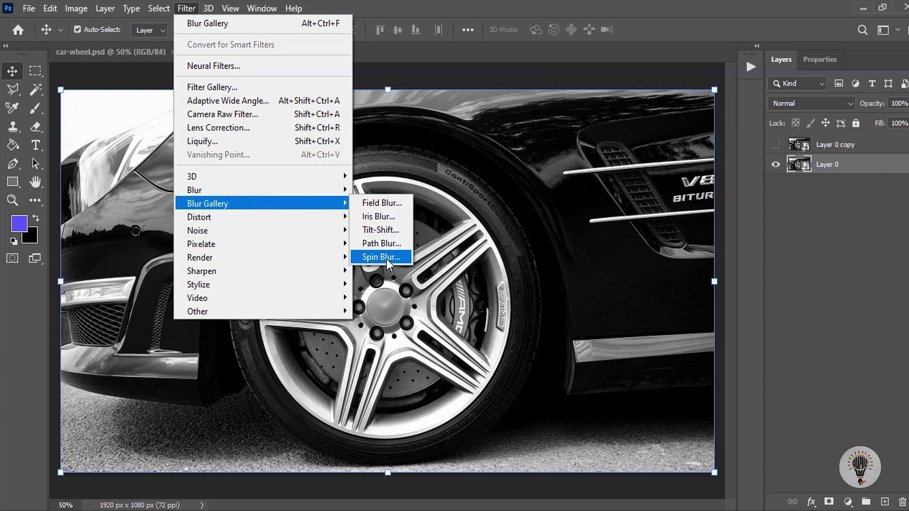
# - Start a Spin Blur centred on the wheel hub, sized to cover the whole tyre
pyautogui.click(387, 258)
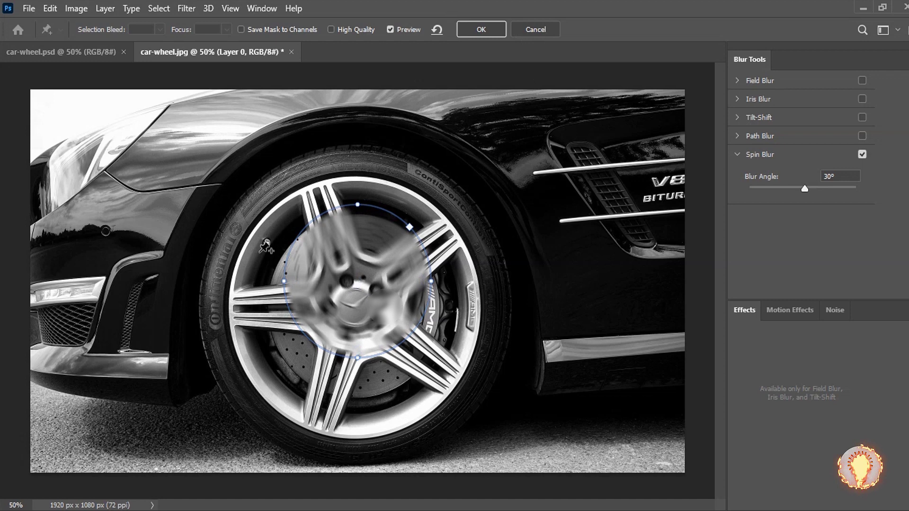
pyautogui.moveTo(392, 258)
pyautogui.mouseDown()
pyautogui.moveTo(369, 284)
pyautogui.moveTo(387, 282)
pyautogui.mouseUp()
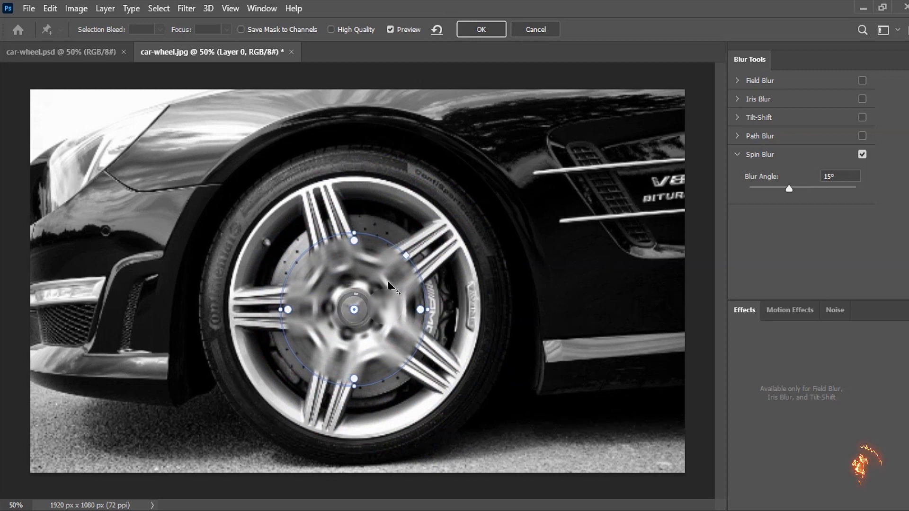
pyautogui.moveTo(387, 281); pyautogui.dragTo(388, 279)
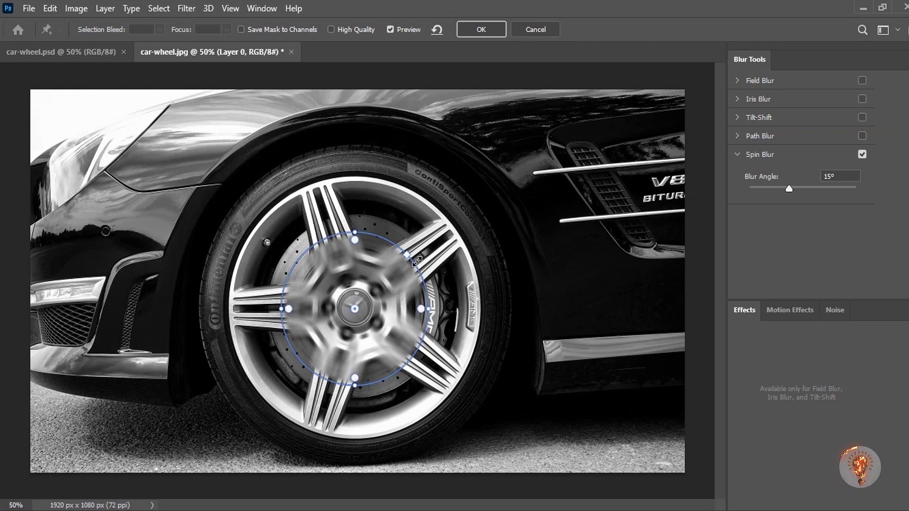
pyautogui.moveTo(417, 259); pyautogui.dragTo(509, 229)
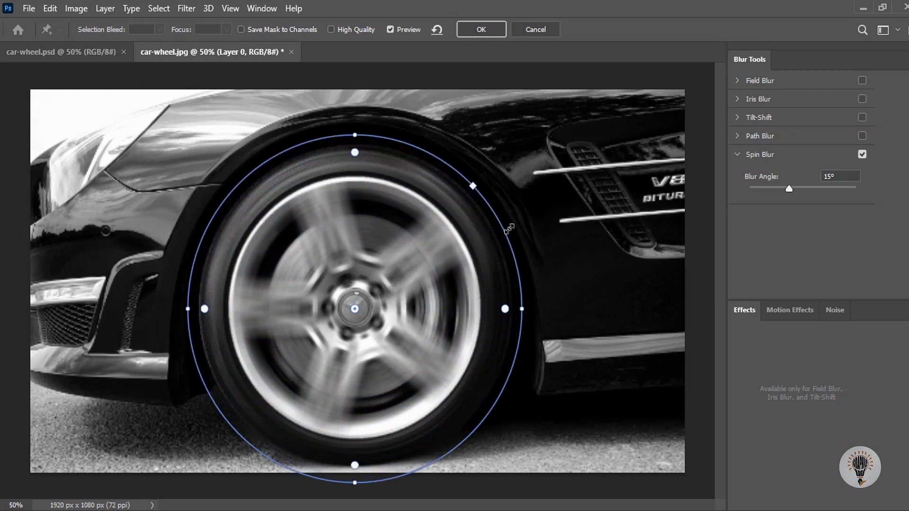
pyautogui.moveTo(509, 229); pyautogui.dragTo(507, 233)
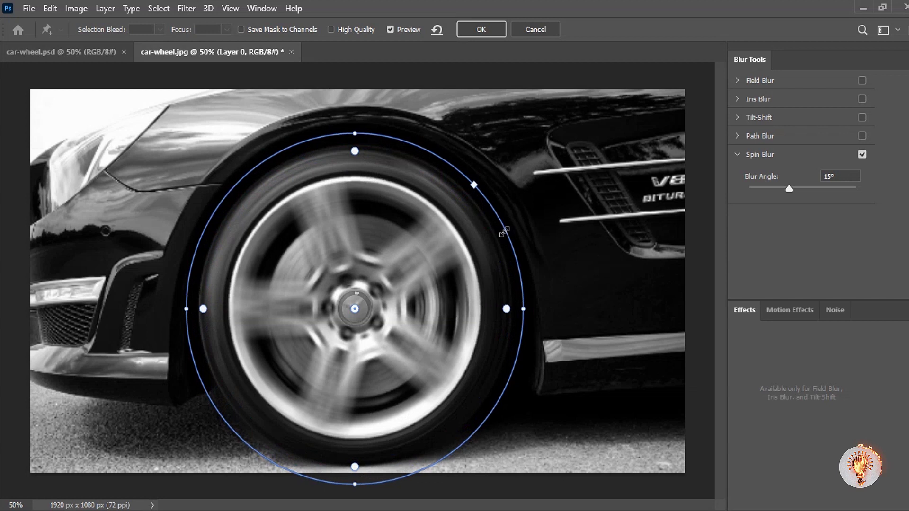
pyautogui.moveTo(508, 233); pyautogui.dragTo(507, 233)
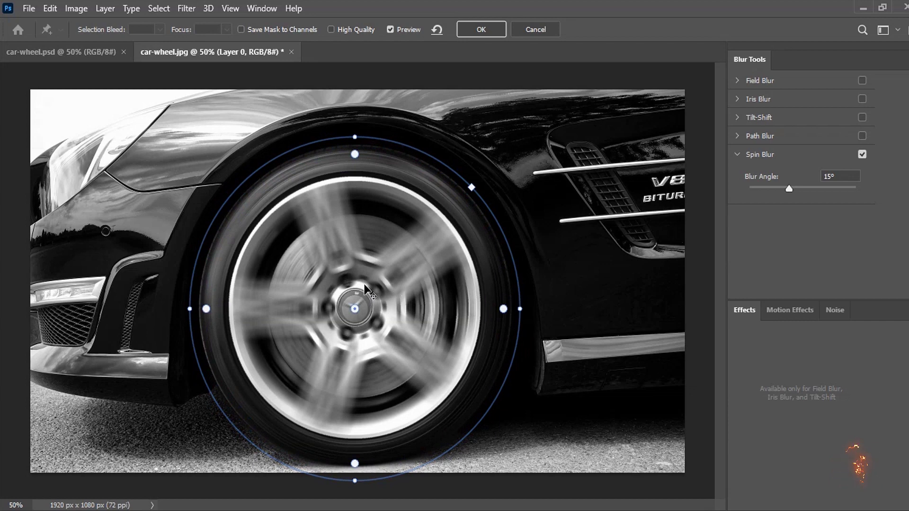
# - Set the spin blur angle to about 19°, refit the ellipse to the wheel, and apply it
pyautogui.moveTo(360, 296); pyautogui.dragTo(288, 320)
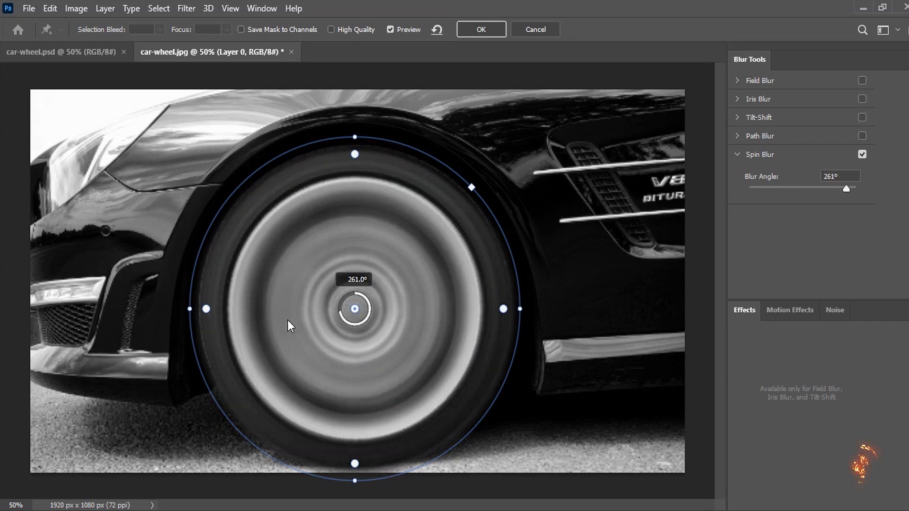
pyautogui.moveTo(413, 347); pyautogui.dragTo(252, 279)
pyautogui.moveTo(308, 264)
pyautogui.mouseDown()
pyautogui.moveTo(388, 296)
pyautogui.moveTo(371, 280)
pyautogui.mouseUp()
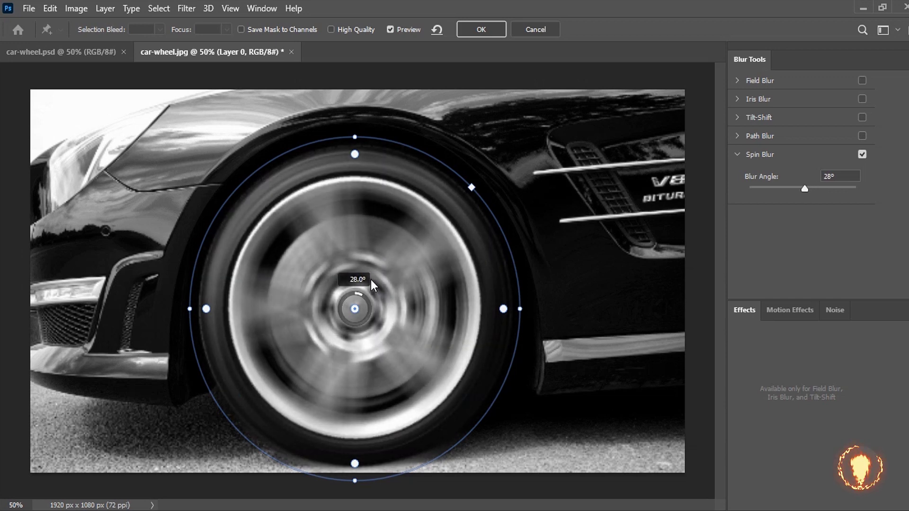
pyautogui.moveTo(371, 280); pyautogui.dragTo(370, 278)
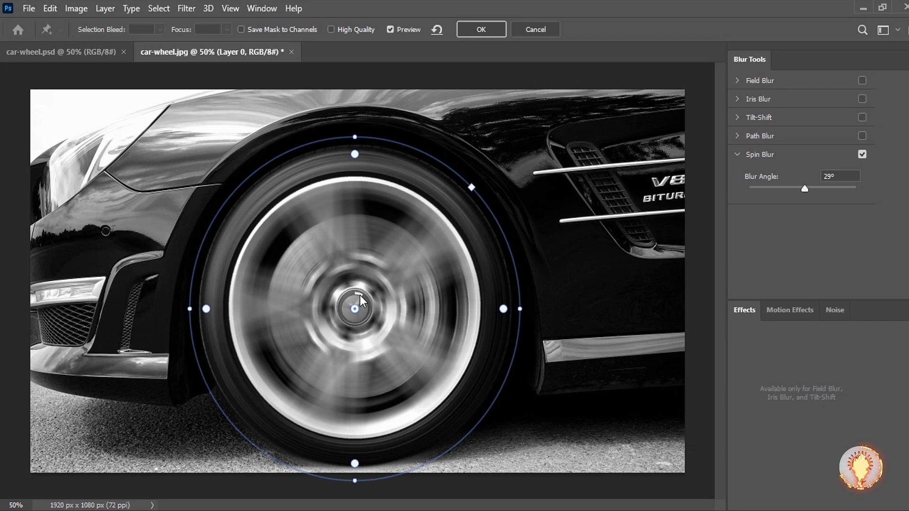
pyautogui.moveTo(359, 293); pyautogui.dragTo(365, 291)
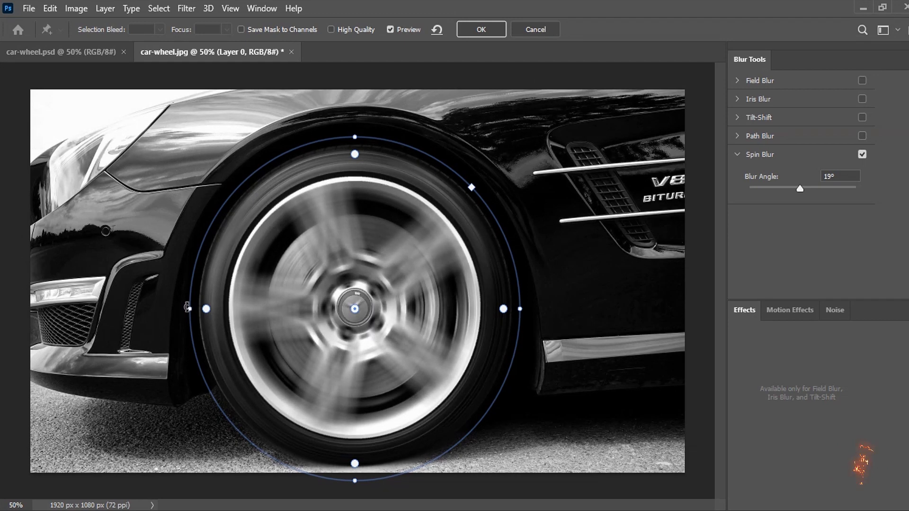
pyautogui.moveTo(187, 307); pyautogui.dragTo(183, 303)
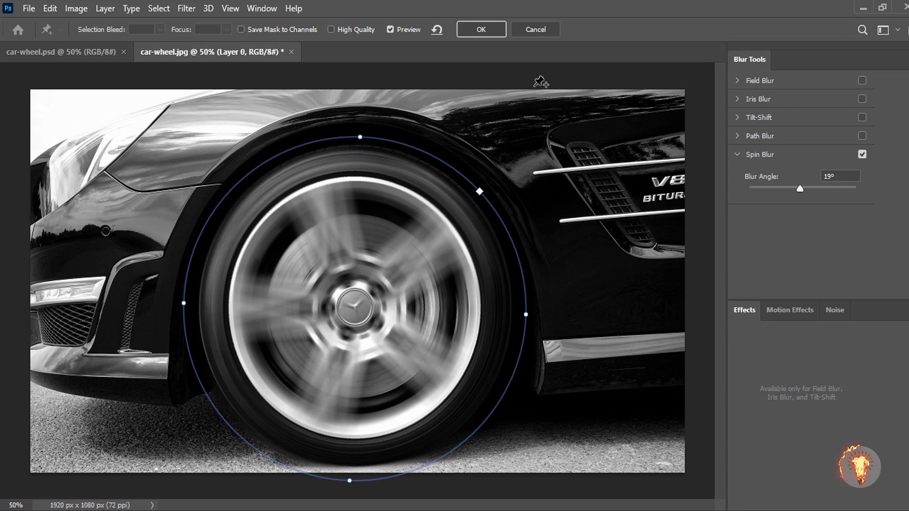
pyautogui.click(479, 29)
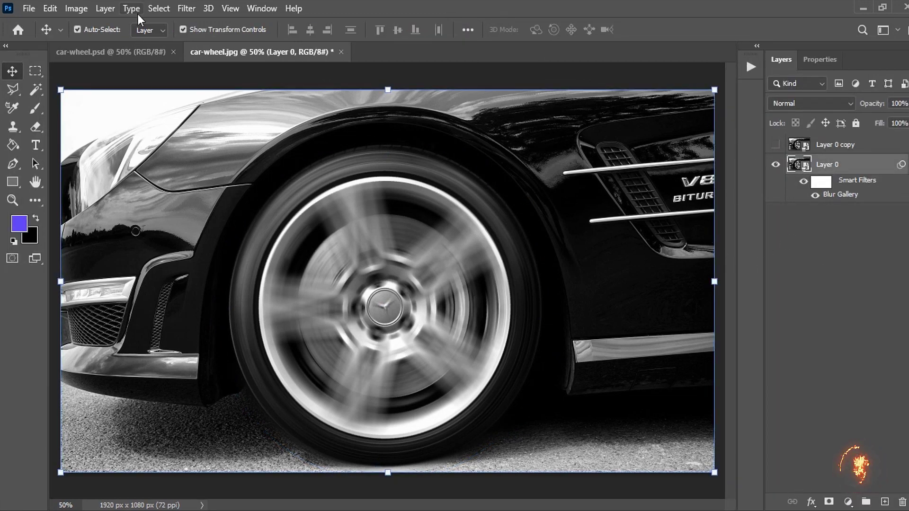
# - Add a Path Blur curved from the wheel arch along the tyre at 16% speed
pyautogui.click(190, 10)
pyautogui.moveTo(207, 204)
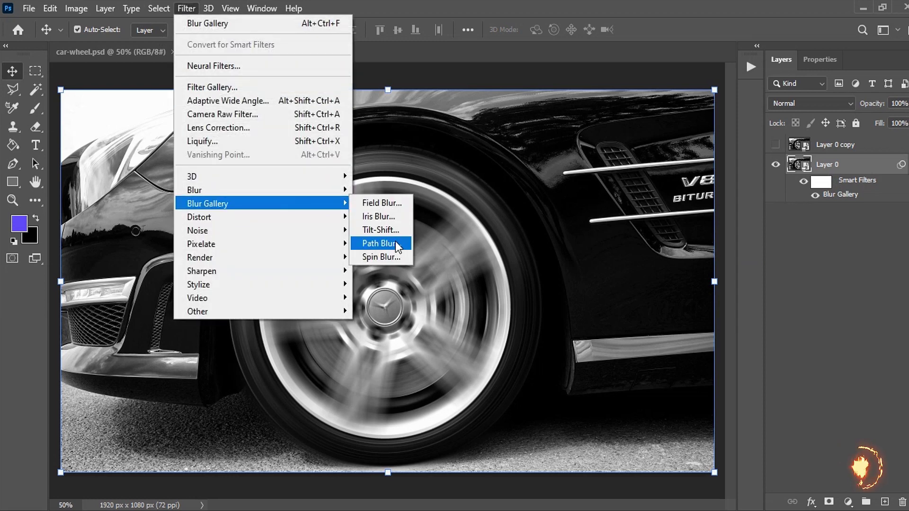
pyautogui.click(398, 243)
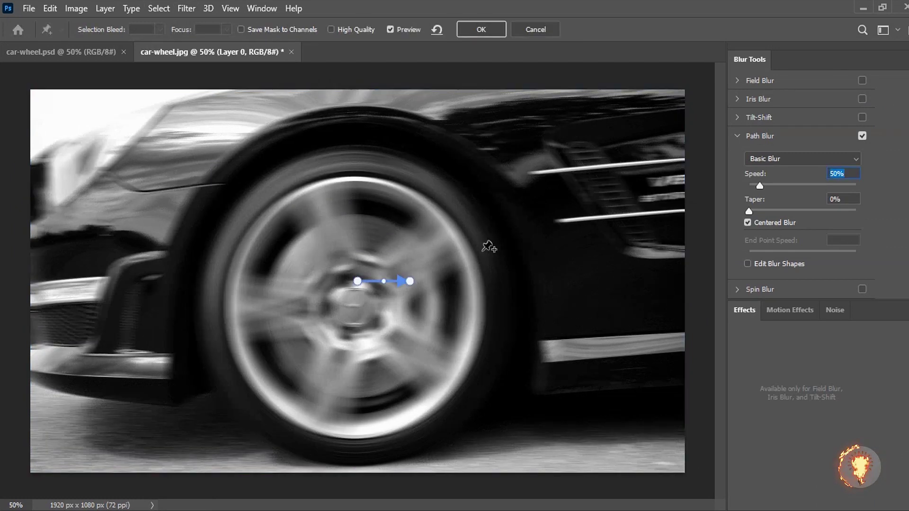
pyautogui.moveTo(357, 282)
pyautogui.mouseDown()
pyautogui.moveTo(410, 159)
pyautogui.moveTo(396, 153)
pyautogui.mouseUp()
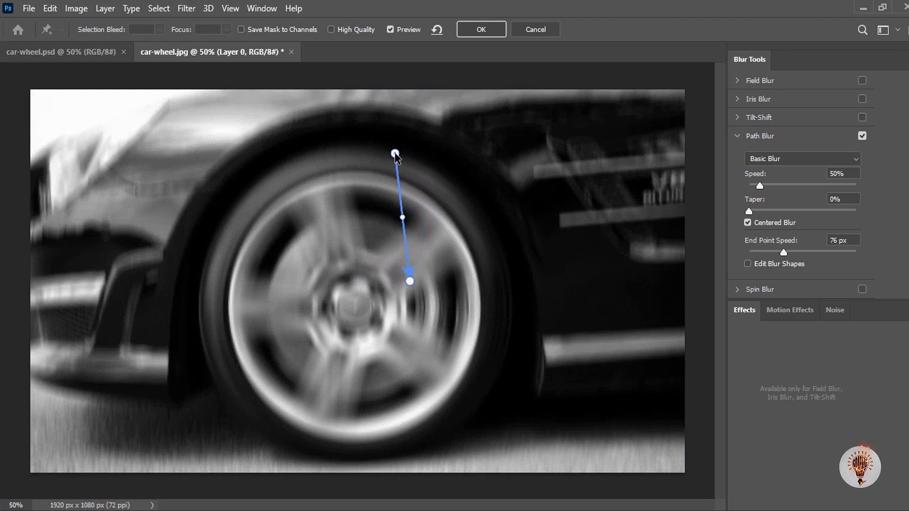
pyautogui.moveTo(410, 282); pyautogui.dragTo(457, 432)
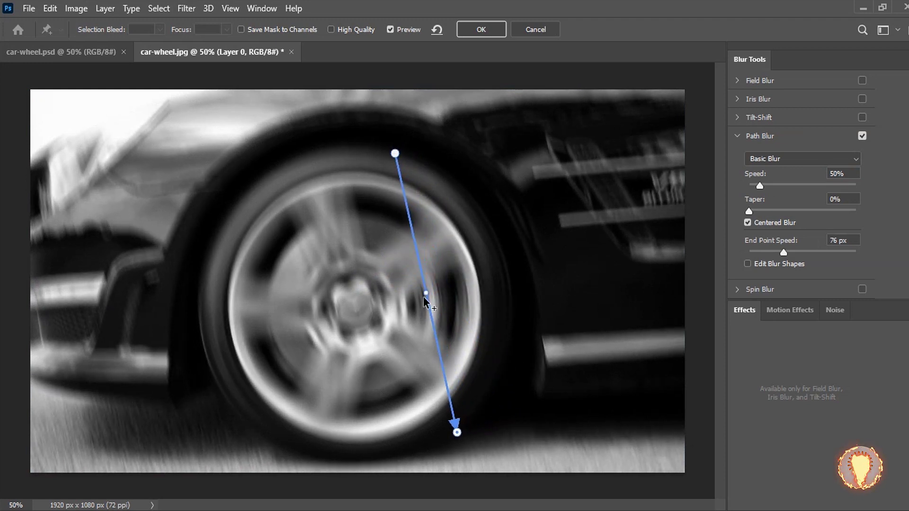
pyautogui.moveTo(429, 294); pyautogui.dragTo(513, 267)
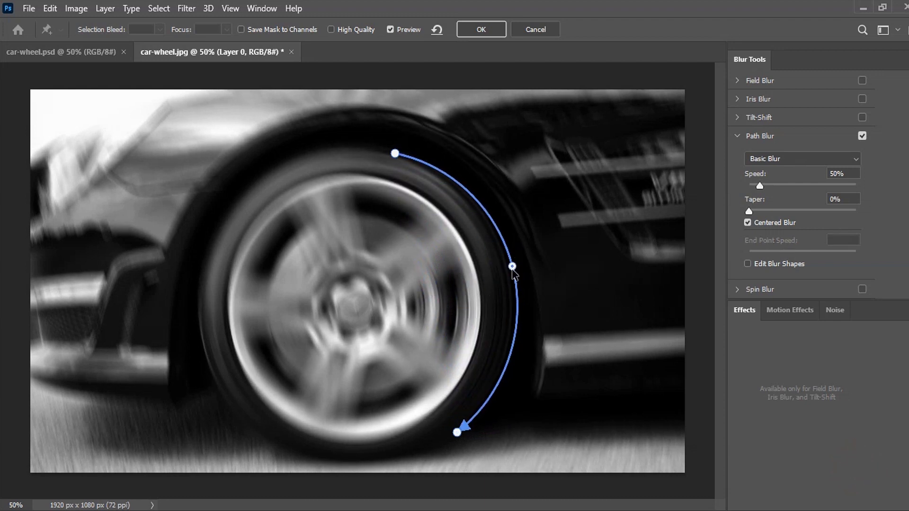
pyautogui.moveTo(512, 267); pyautogui.dragTo(517, 267)
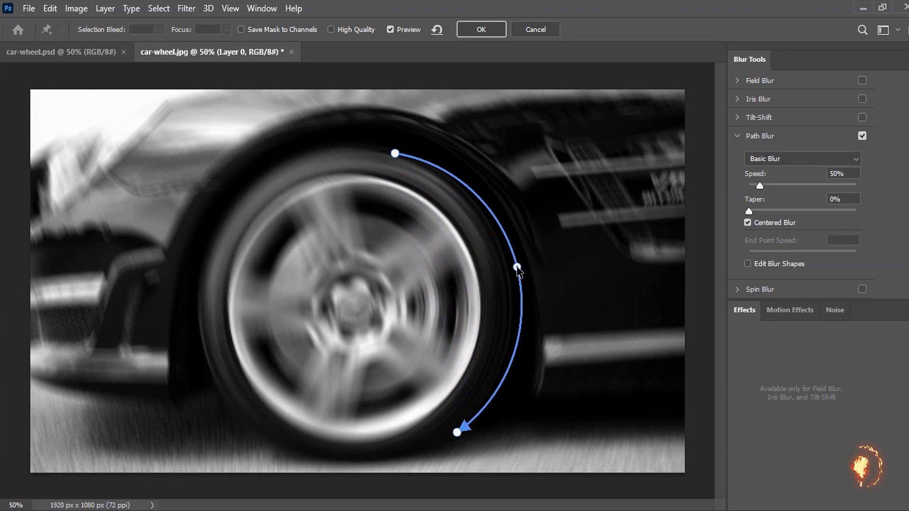
pyautogui.moveTo(759, 186)
pyautogui.mouseDown()
pyautogui.moveTo(810, 186)
pyautogui.moveTo(752, 189)
pyautogui.mouseUp()
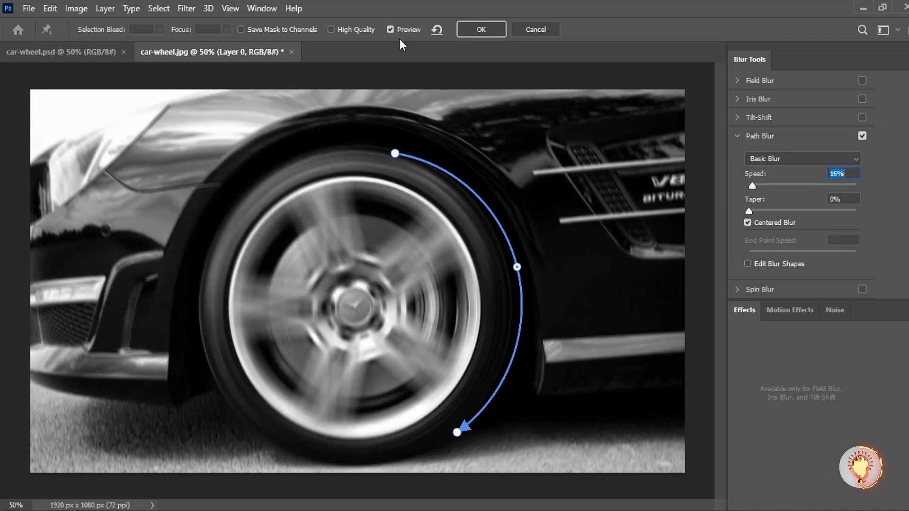
pyautogui.click(487, 31)
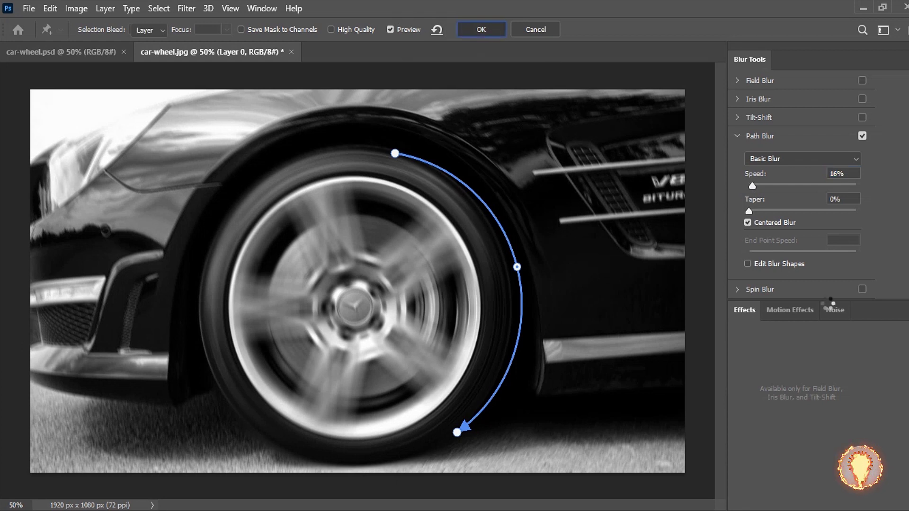
pyautogui.click(838, 316)
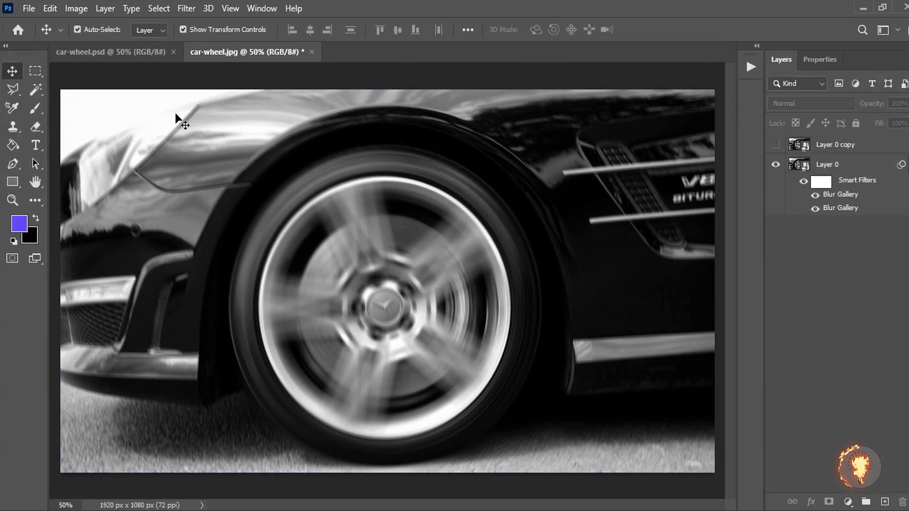
# - Target the smart filter mask with a soft black brush at 0% hardness and 41% flow
pyautogui.click(823, 181)
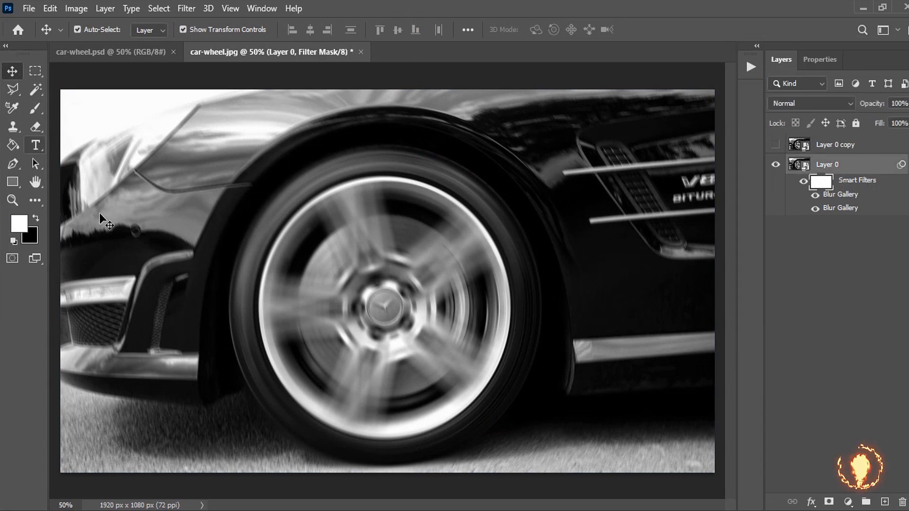
pyautogui.click(36, 108)
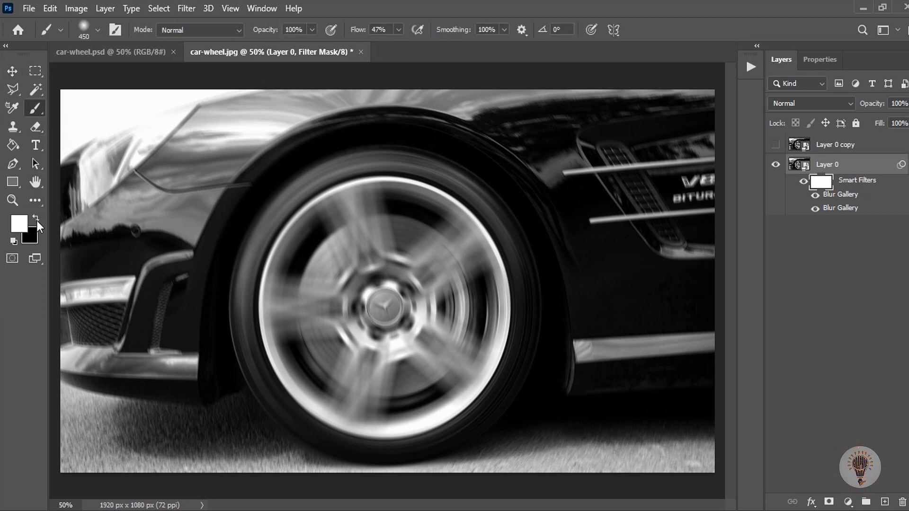
pyautogui.click(399, 32)
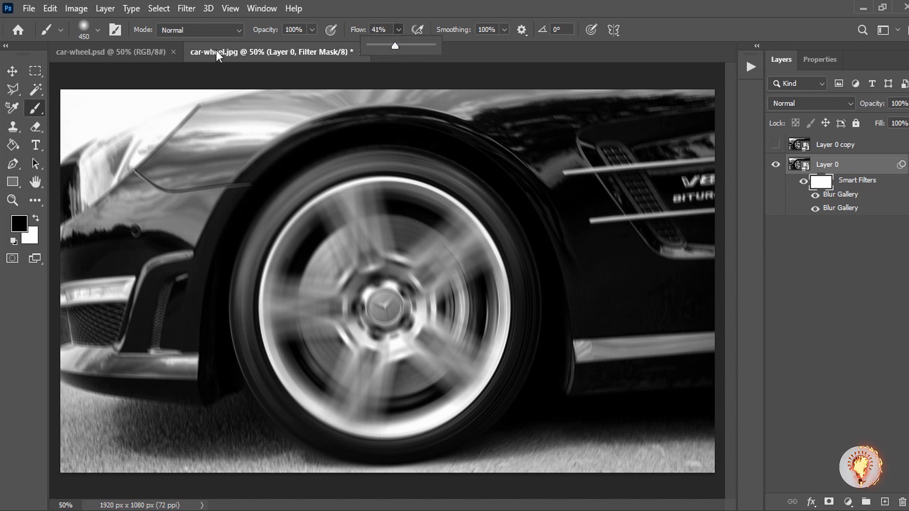
pyautogui.click(86, 31)
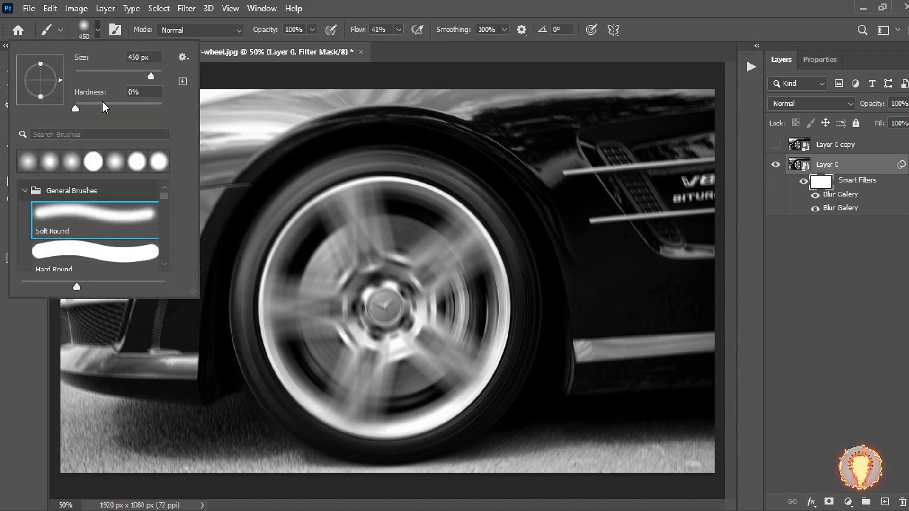
pyautogui.click(142, 93)
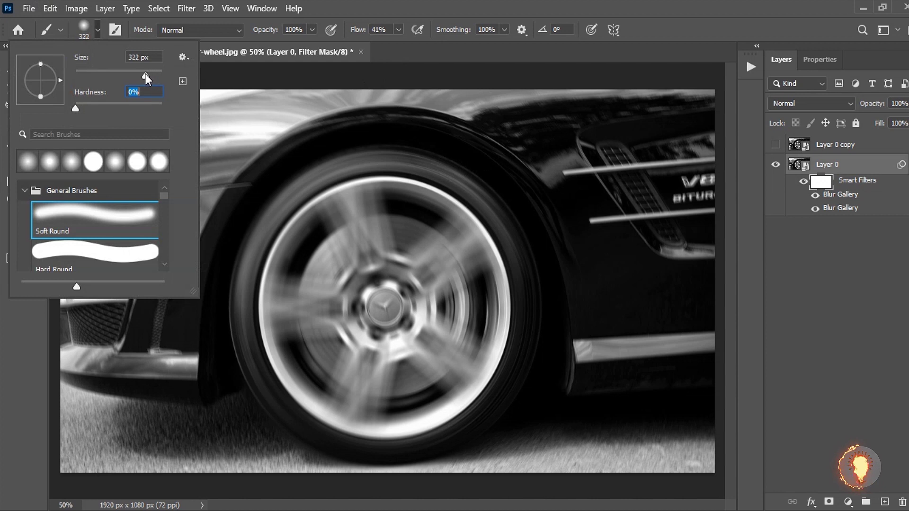
pyautogui.press('Return')
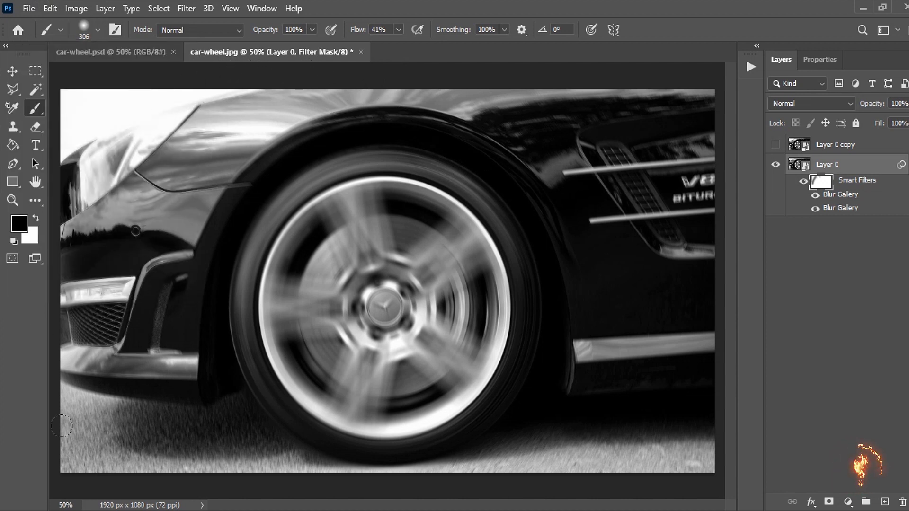
# - Resize the brush (566, 442, then 194 px) and paint the blur off the bodywork
pyautogui.moveTo(62, 232); pyautogui.dragTo(123, 232)
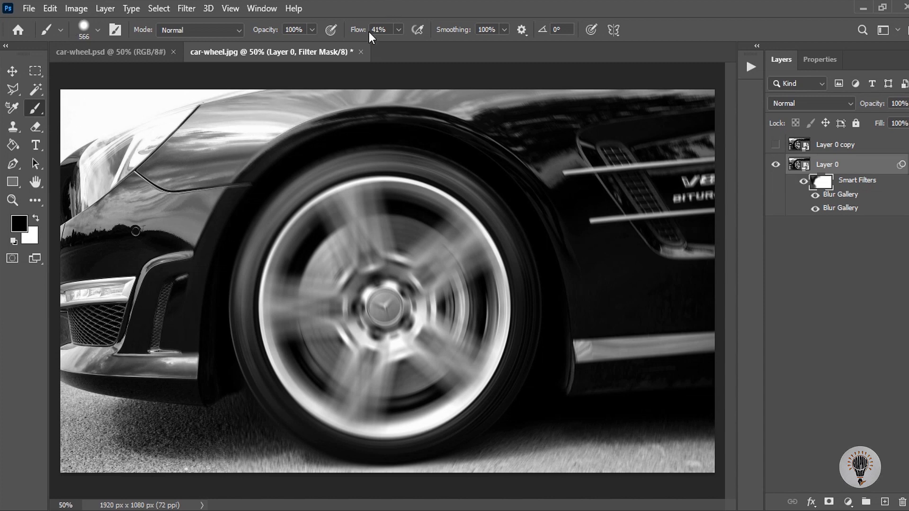
pyautogui.keyDown('alt'); pyautogui.moveTo(360, 96); pyautogui.dragTo(342, 95); pyautogui.keyUp('alt')
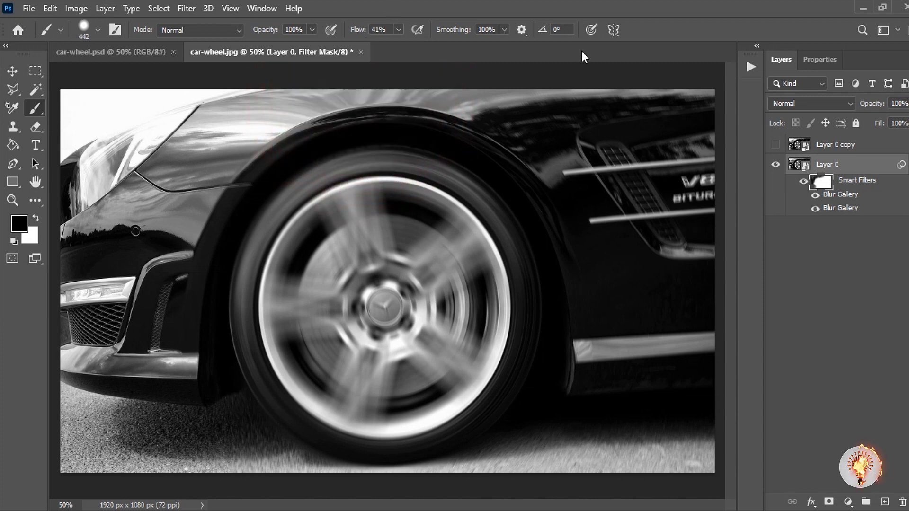
pyautogui.moveTo(246, 52); pyautogui.dragTo(238, 46)
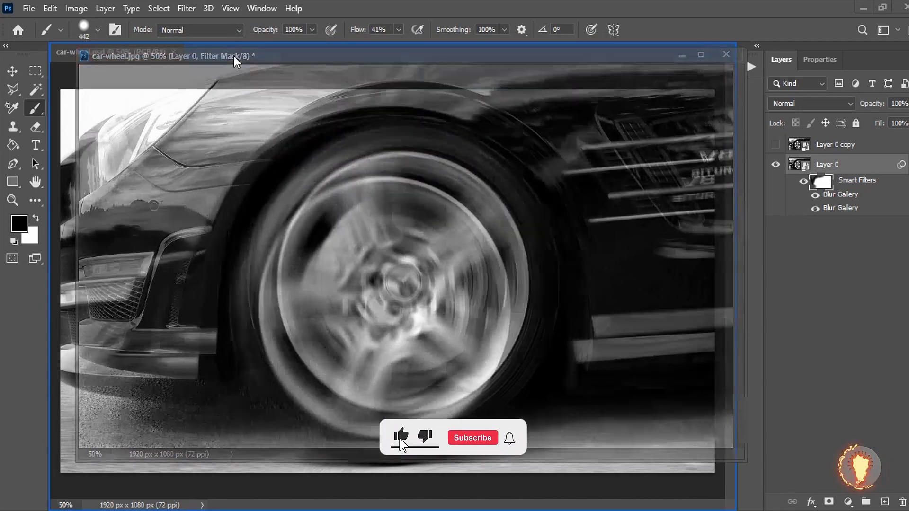
pyautogui.moveTo(237, 46); pyautogui.dragTo(234, 56)
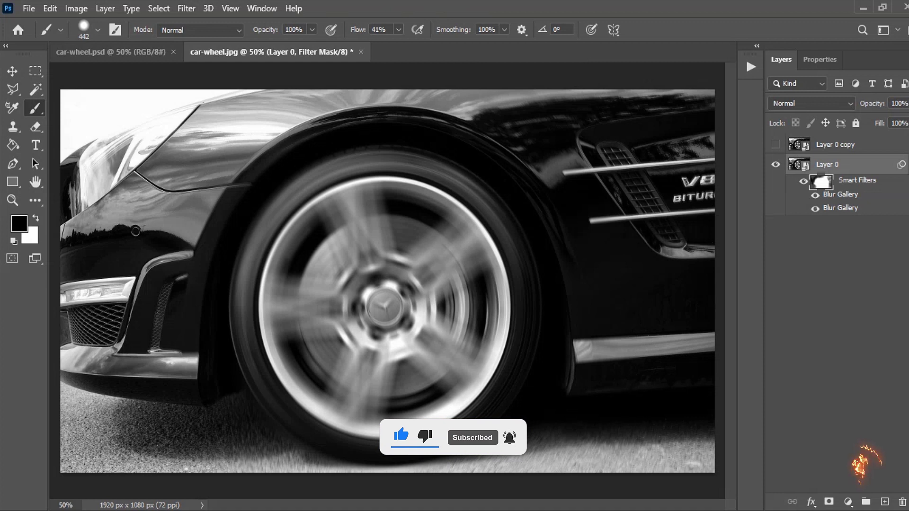
pyautogui.moveTo(610, 383); pyautogui.dragTo(631, 428)
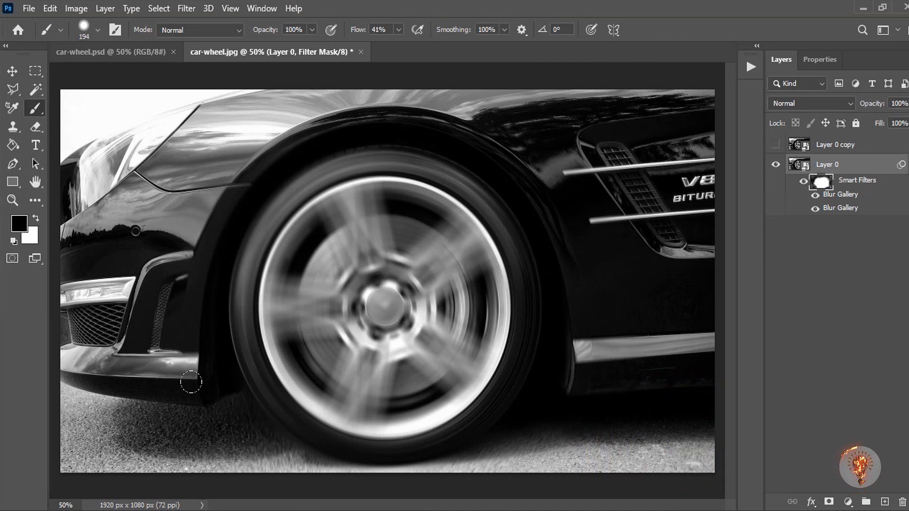
pyautogui.click(11, 71)
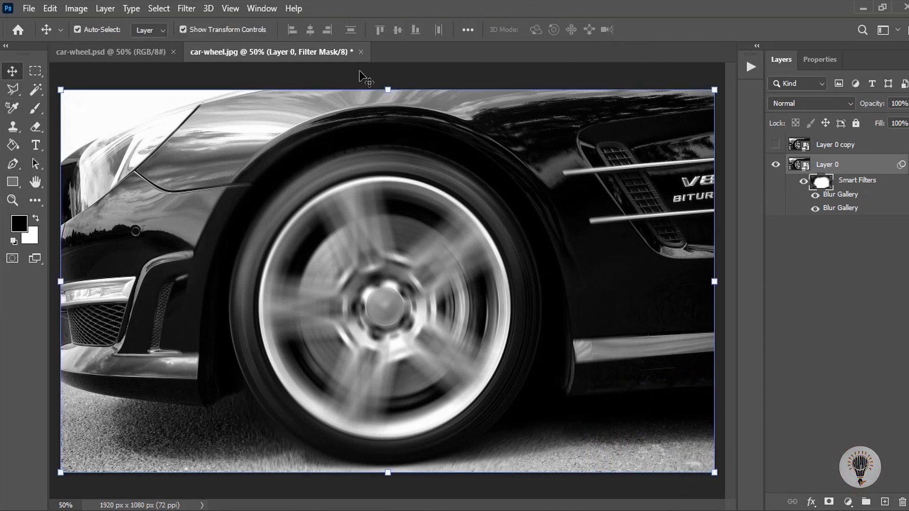
# - Show the sharp Layer 0 copy, toggling its visibility to compare with the blurred wheel
pyautogui.click(855, 325)
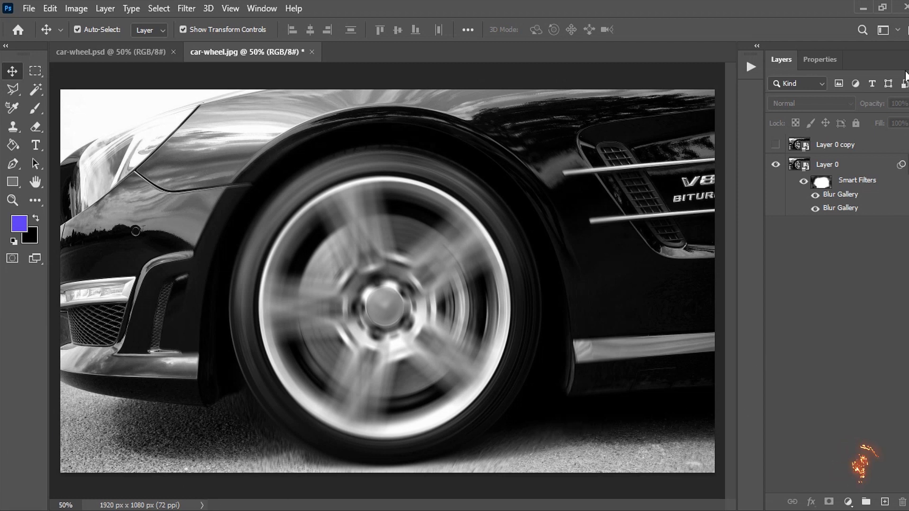
pyautogui.click(829, 146)
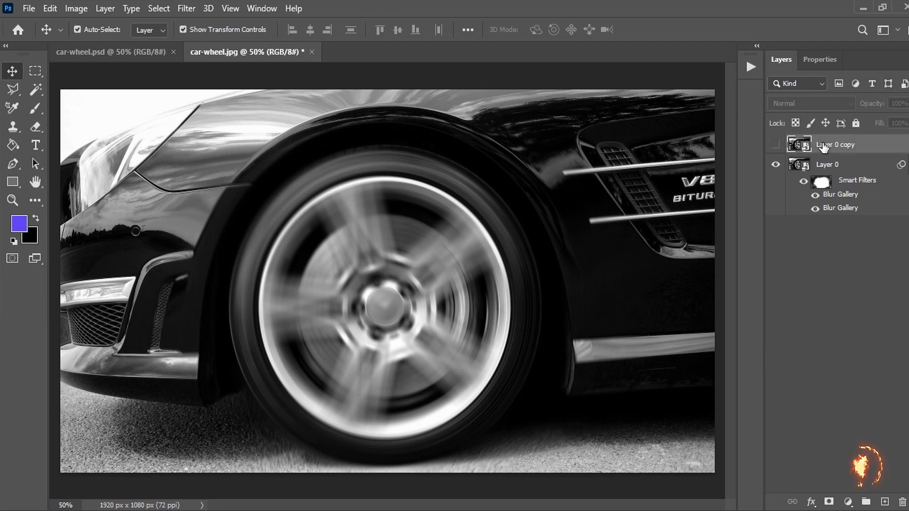
pyautogui.click(776, 144)
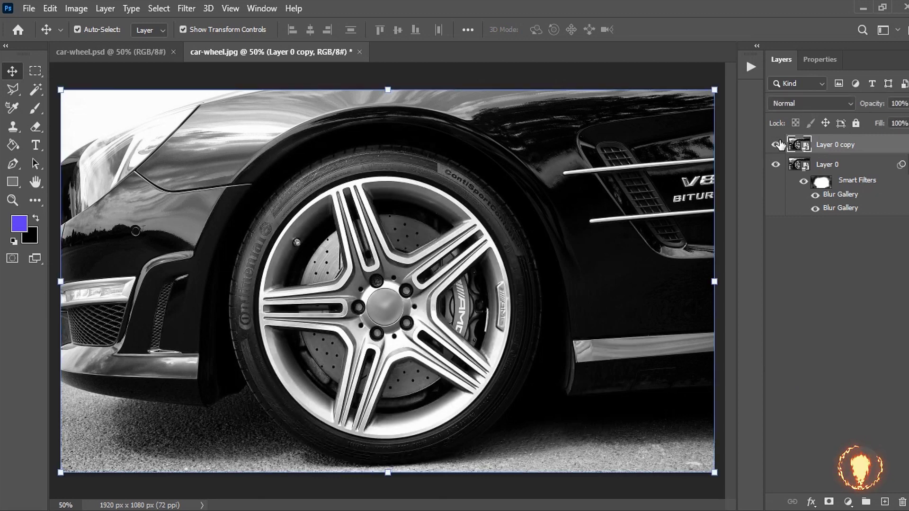
pyautogui.click(777, 145)
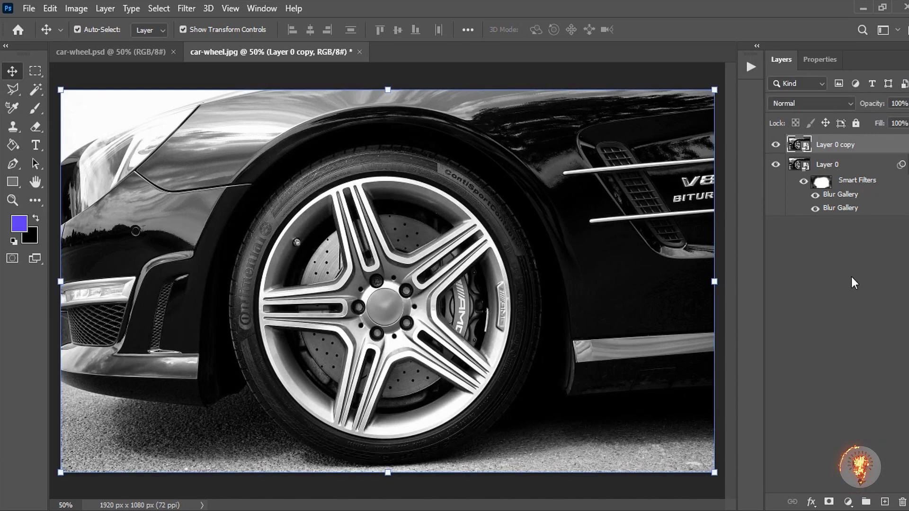
pyautogui.keyDown('ctrl'); pyautogui.click(784, 150); pyautogui.keyUp('ctrl')
pyautogui.click(776, 145)
pyautogui.click(810, 148)
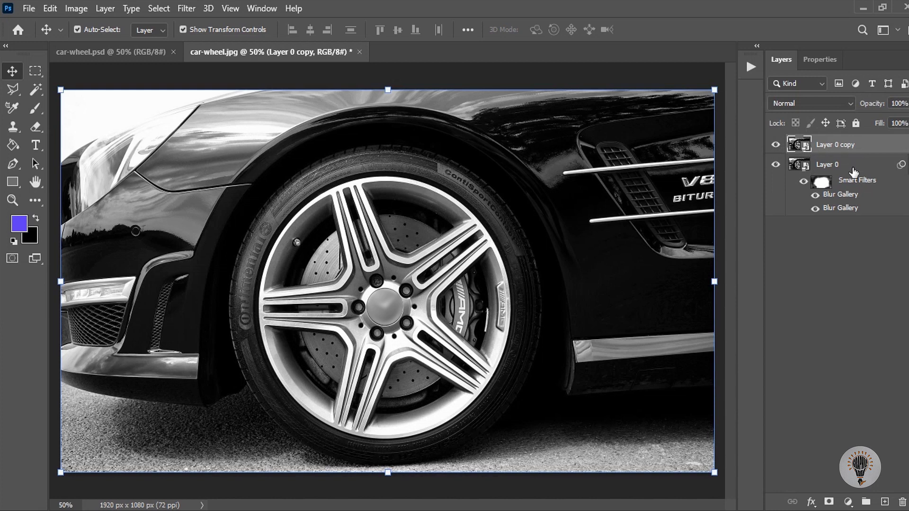
pyautogui.click(186, 8)
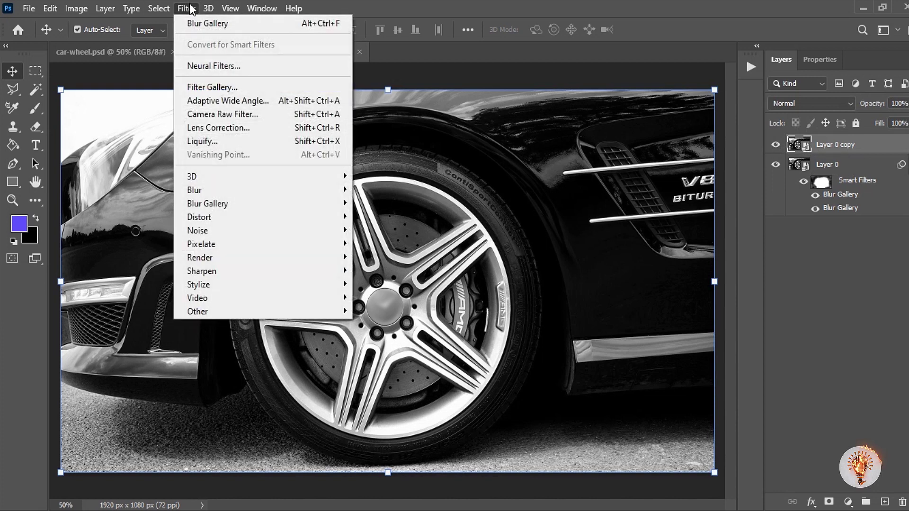
pyautogui.moveTo(207, 204)
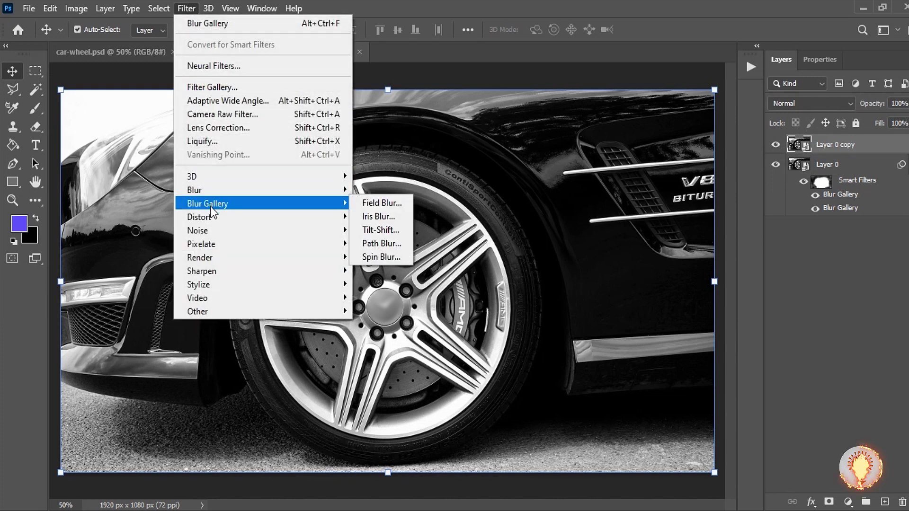
# - Give Layer 0 copy a Path Blur curving from the lower left along the ground at 54% speed
pyautogui.click(380, 243)
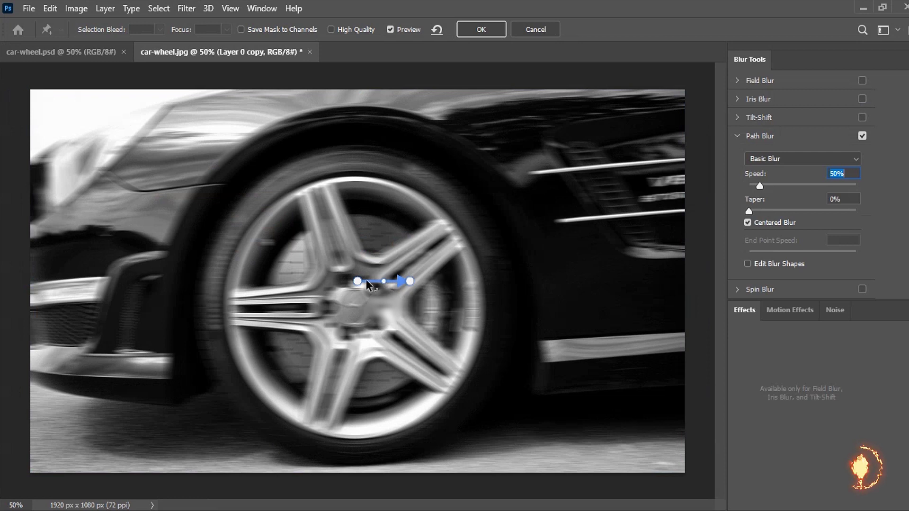
pyautogui.moveTo(357, 283); pyautogui.dragTo(304, 281)
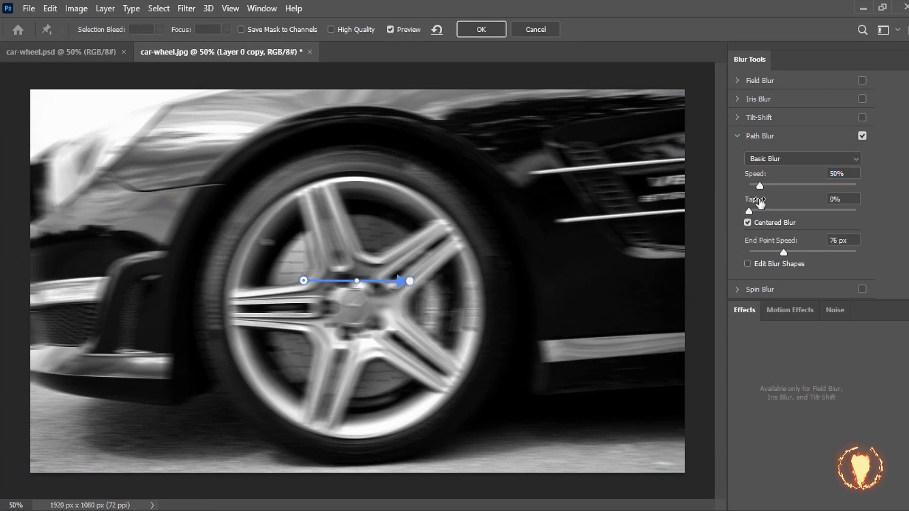
pyautogui.moveTo(759, 186); pyautogui.dragTo(848, 186)
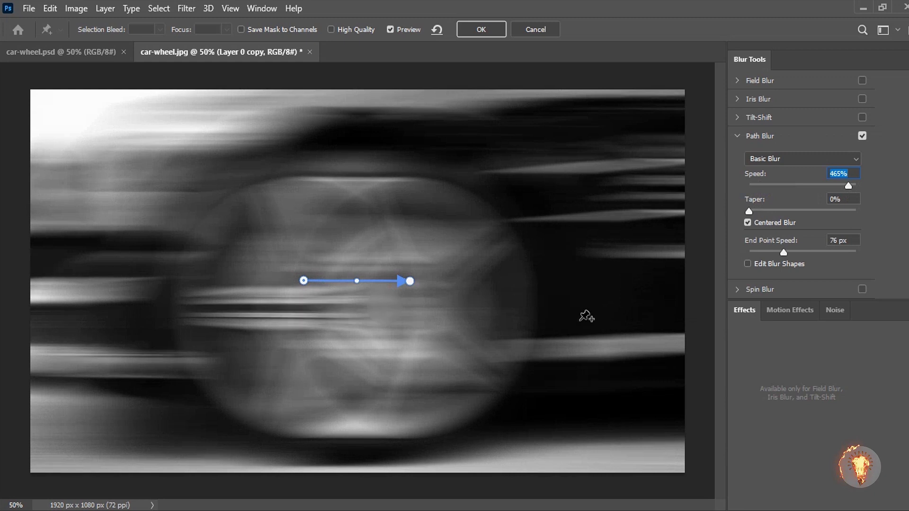
pyautogui.moveTo(808, 188)
pyautogui.mouseDown()
pyautogui.moveTo(749, 186)
pyautogui.moveTo(758, 186)
pyautogui.mouseUp()
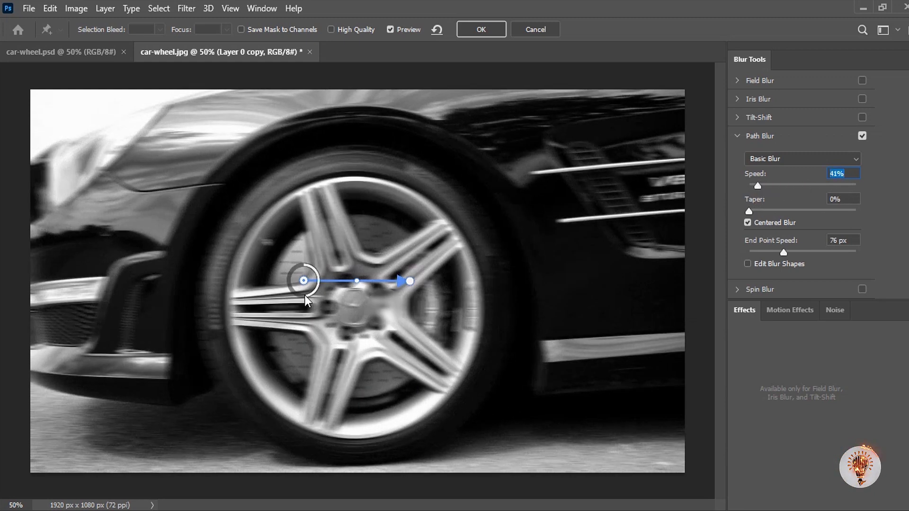
pyautogui.moveTo(303, 281)
pyautogui.mouseDown()
pyautogui.moveTo(106, 377)
pyautogui.moveTo(67, 454)
pyautogui.moveTo(40, 447)
pyautogui.mouseUp()
pyautogui.moveTo(225, 365)
pyautogui.mouseDown()
pyautogui.moveTo(603, 420)
pyautogui.moveTo(409, 386)
pyautogui.moveTo(315, 352)
pyautogui.mouseUp()
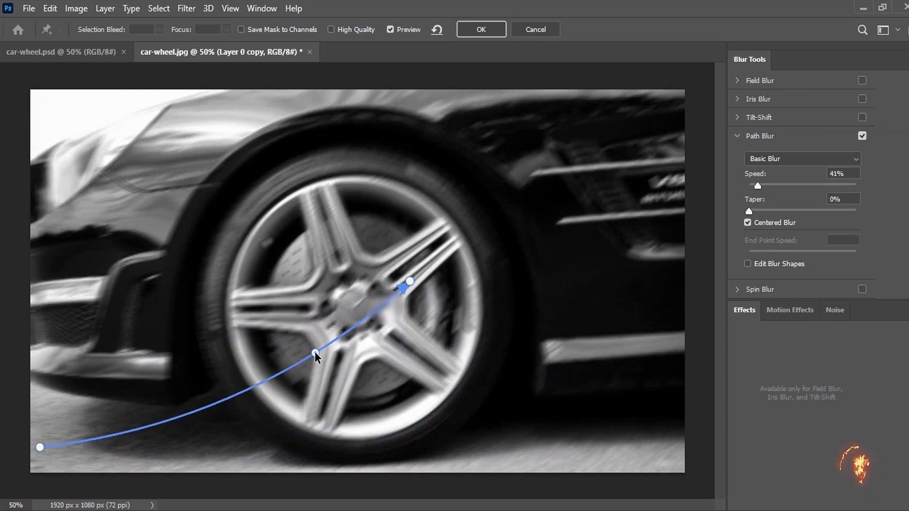
pyautogui.moveTo(410, 281); pyautogui.dragTo(680, 443)
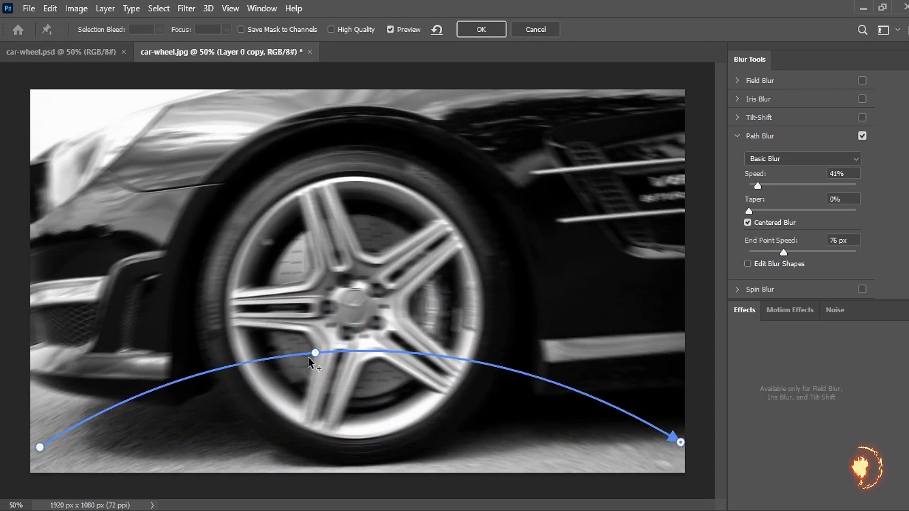
pyautogui.moveTo(315, 352)
pyautogui.mouseDown()
pyautogui.moveTo(319, 443)
pyautogui.moveTo(349, 462)
pyautogui.mouseUp()
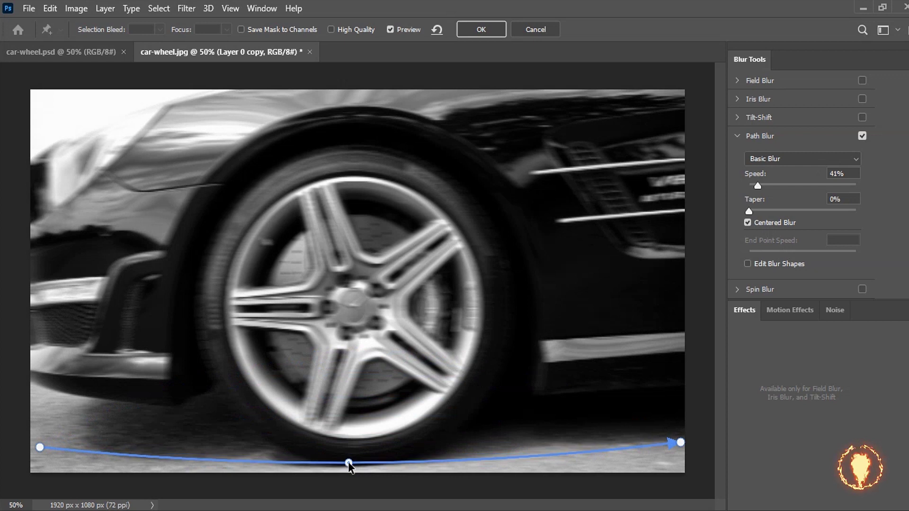
pyautogui.moveTo(758, 186)
pyautogui.mouseDown()
pyautogui.moveTo(830, 202)
pyautogui.moveTo(738, 223)
pyautogui.moveTo(759, 203)
pyautogui.moveTo(775, 212)
pyautogui.moveTo(730, 206)
pyautogui.moveTo(761, 185)
pyautogui.mouseUp()
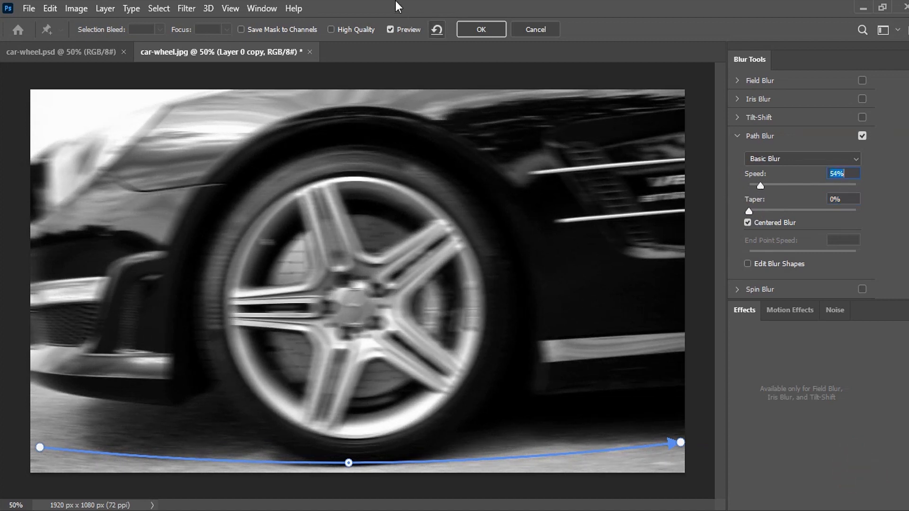
pyautogui.click(481, 29)
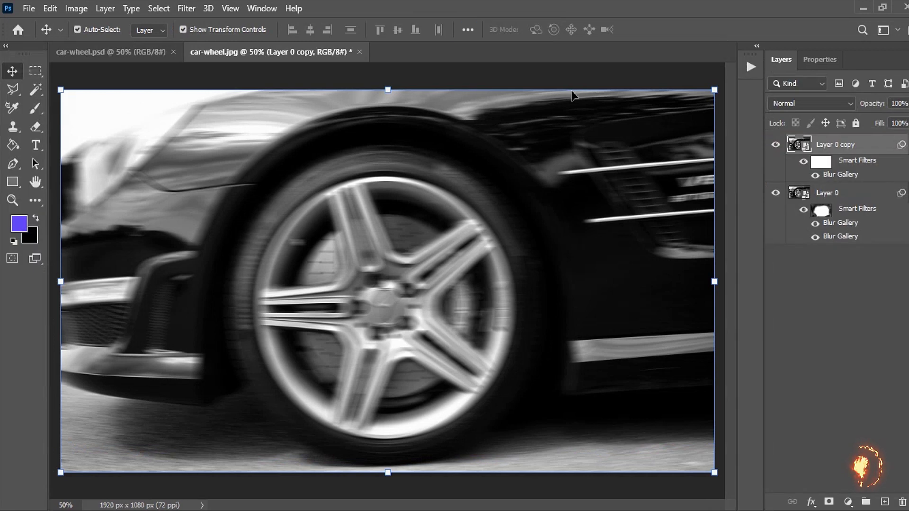
# - Compare the path-blurred copy against Layer 0, then add a white layer mask to Layer 0 copy
pyautogui.click(828, 274)
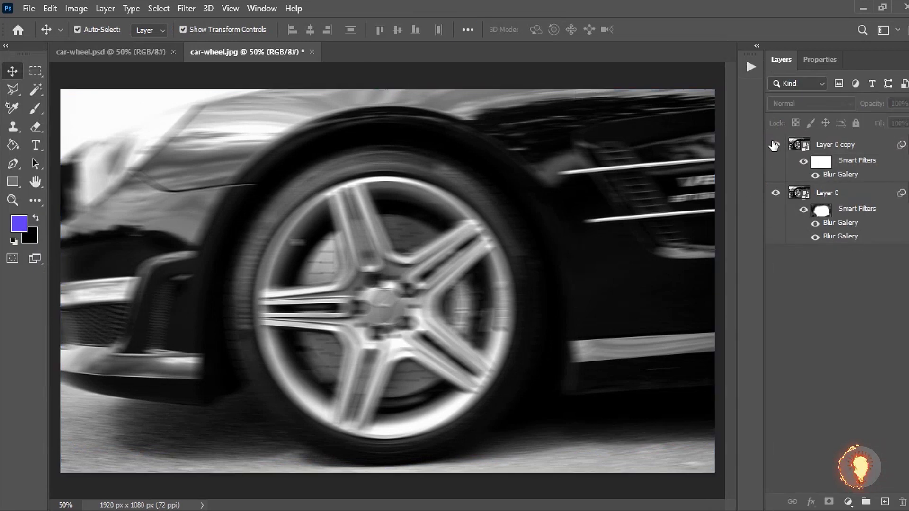
pyautogui.click(776, 144)
pyautogui.click(777, 145)
pyautogui.click(776, 145)
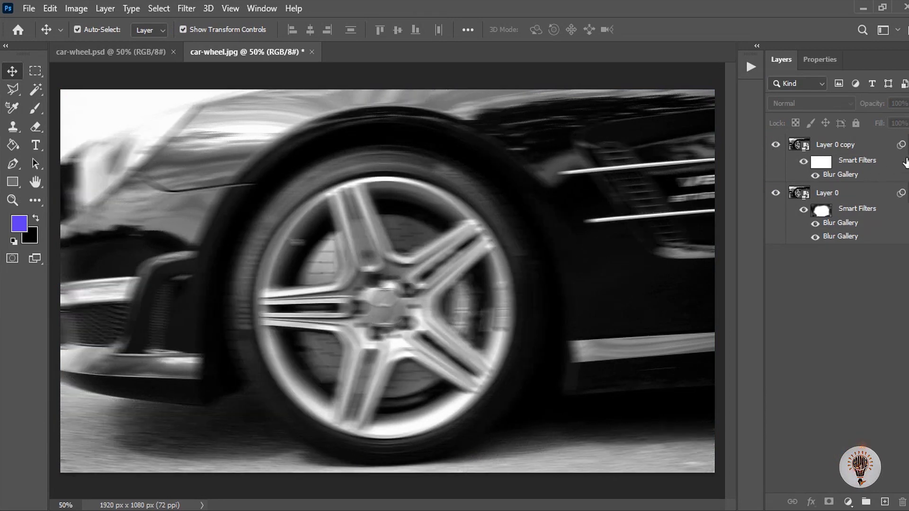
pyautogui.click(826, 164)
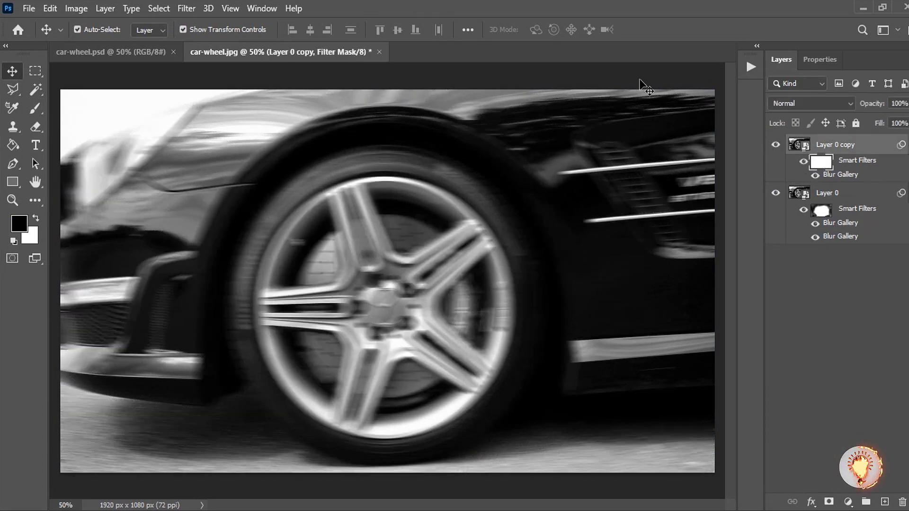
pyautogui.click(795, 145)
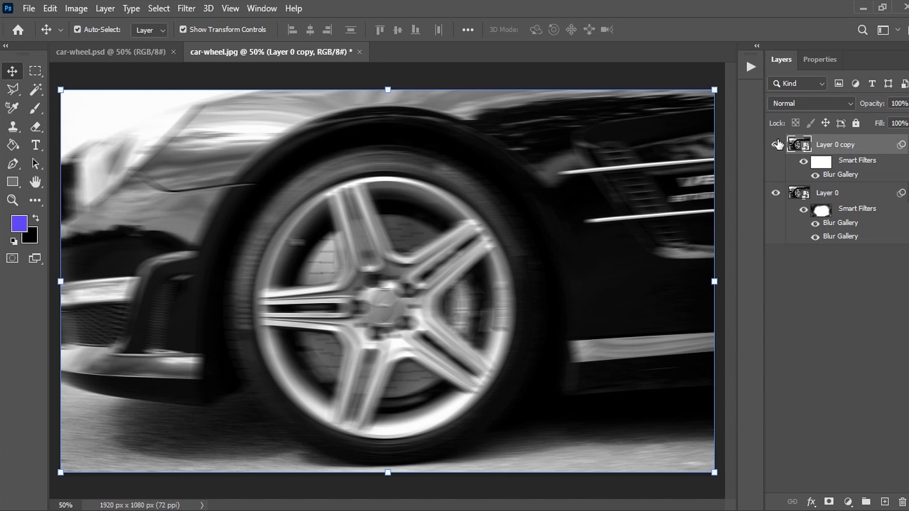
pyautogui.click(776, 145)
pyautogui.click(777, 144)
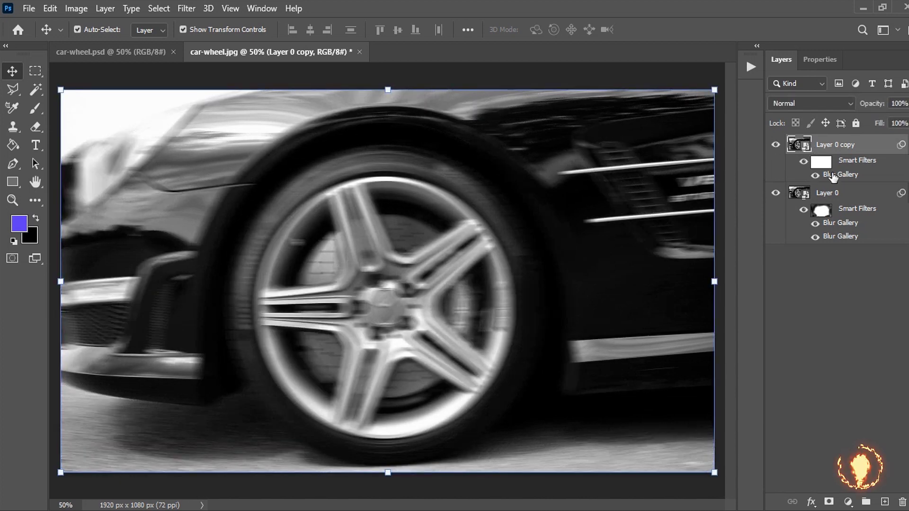
pyautogui.click(828, 503)
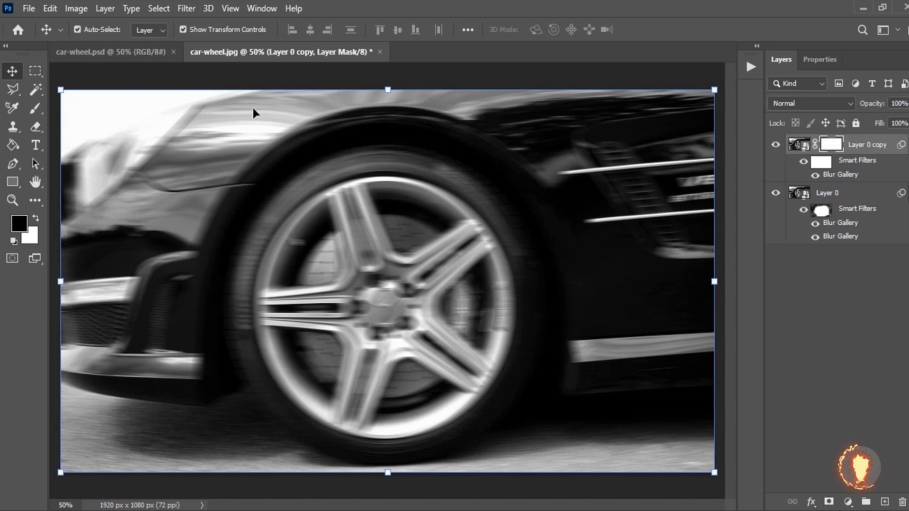
# - Invert Layer 0 copy's mask to black, hiding the path blur
pyautogui.click(29, 111)
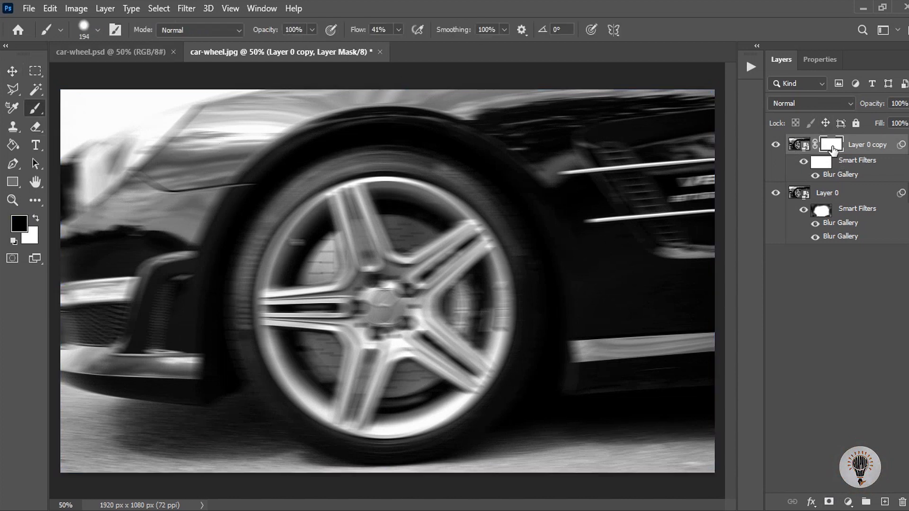
pyautogui.hotkey('ctrl', 'i')
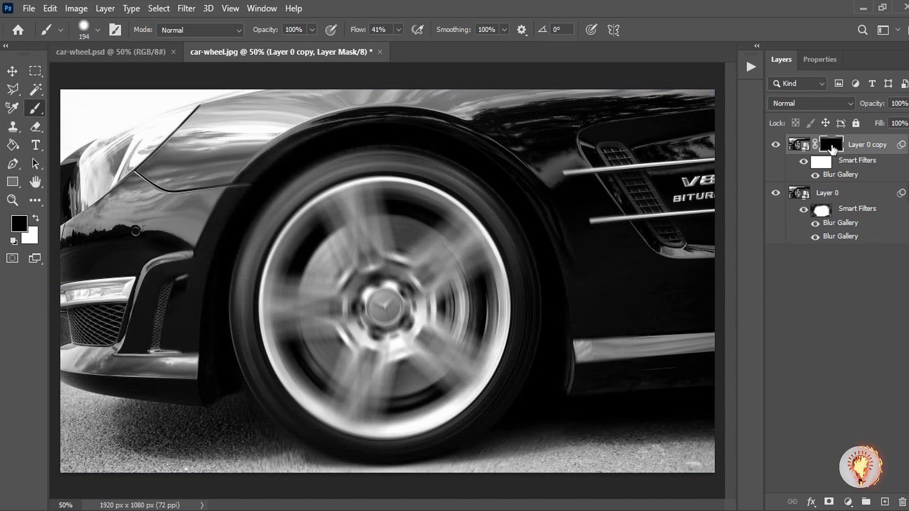
pyautogui.click(776, 145)
pyautogui.click(776, 144)
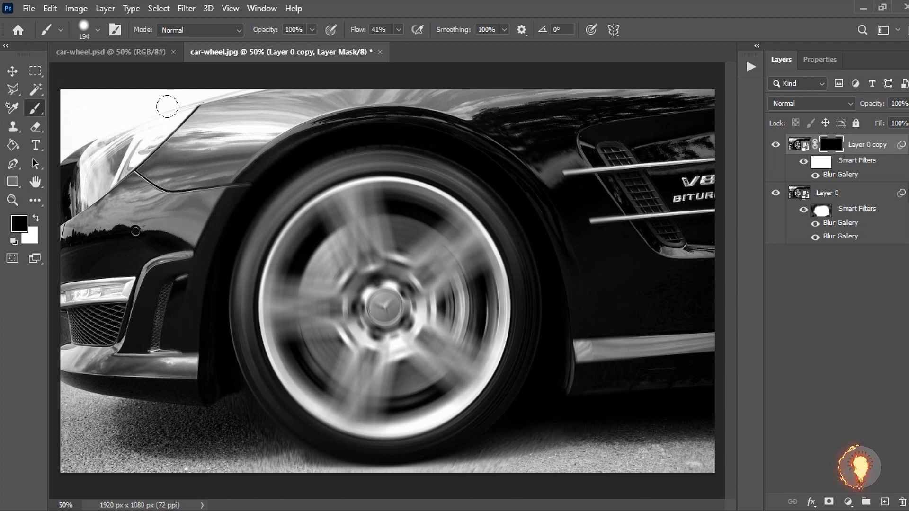
# - Paint white at 100% flow over the lower-left road, using brush sizes of 430, 210 and 386 px
pyautogui.click(35, 217)
pyautogui.moveTo(166, 232)
pyautogui.mouseDown()
pyautogui.moveTo(252, 340)
pyautogui.moveTo(241, 343)
pyautogui.mouseUp()
pyautogui.click(397, 32)
pyautogui.moveTo(400, 45)
pyautogui.mouseDown()
pyautogui.moveTo(445, 52)
pyautogui.moveTo(433, 50)
pyautogui.mouseUp()
pyautogui.moveTo(99, 435)
pyautogui.mouseDown()
pyautogui.moveTo(133, 400)
pyautogui.moveTo(164, 401)
pyautogui.mouseUp()
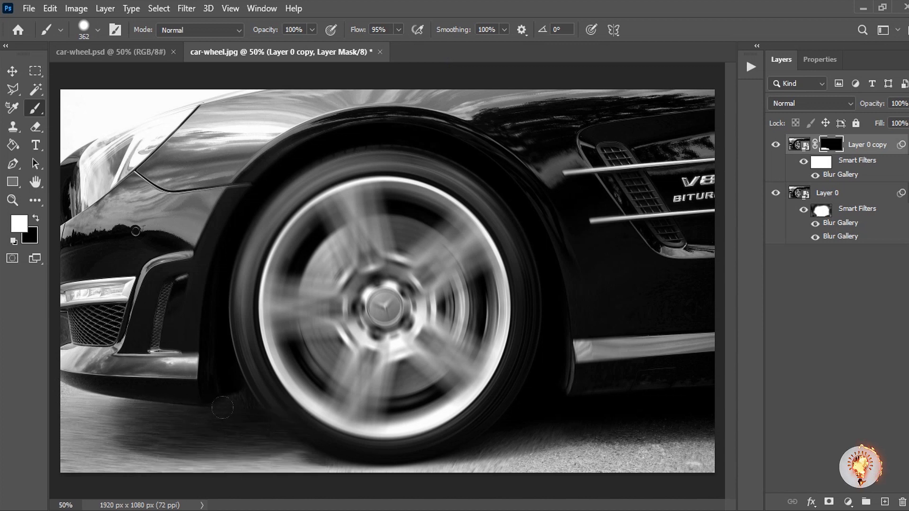
pyautogui.moveTo(196, 426); pyautogui.dragTo(170, 430)
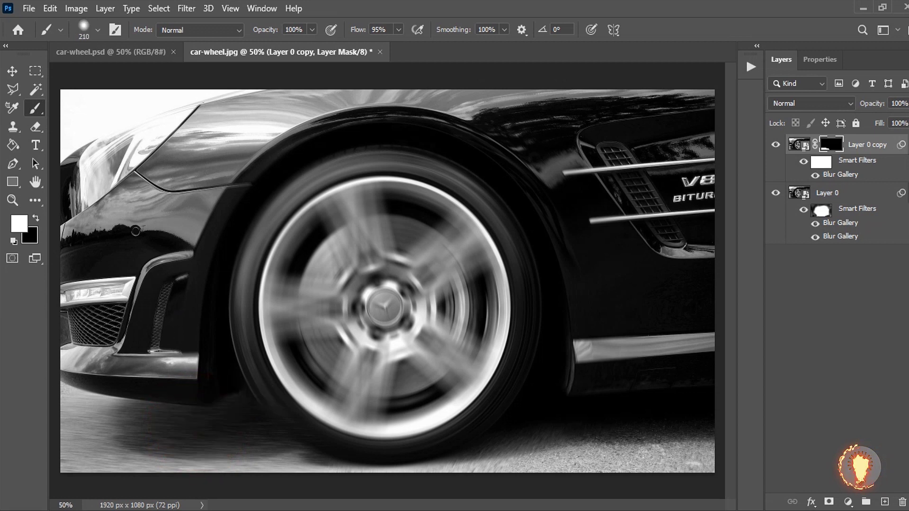
pyautogui.moveTo(108, 276); pyautogui.dragTo(137, 274)
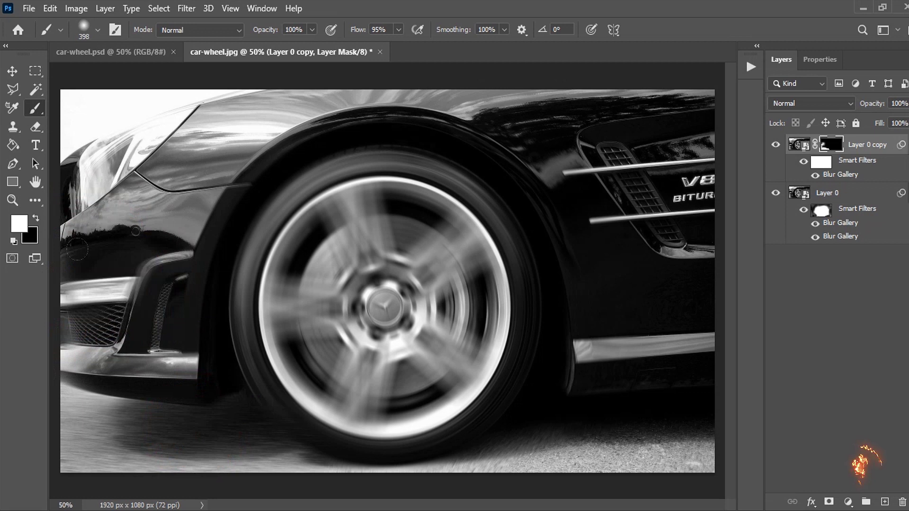
pyautogui.click(399, 29)
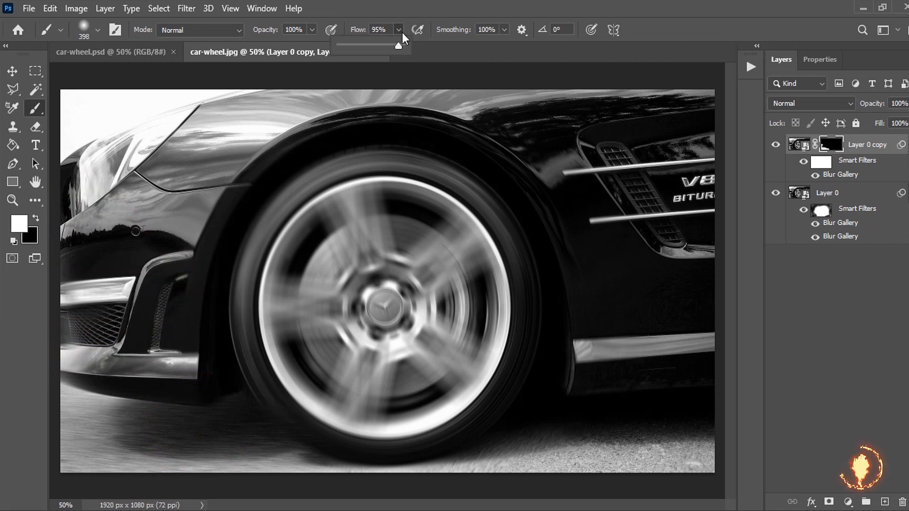
pyautogui.click(119, 277)
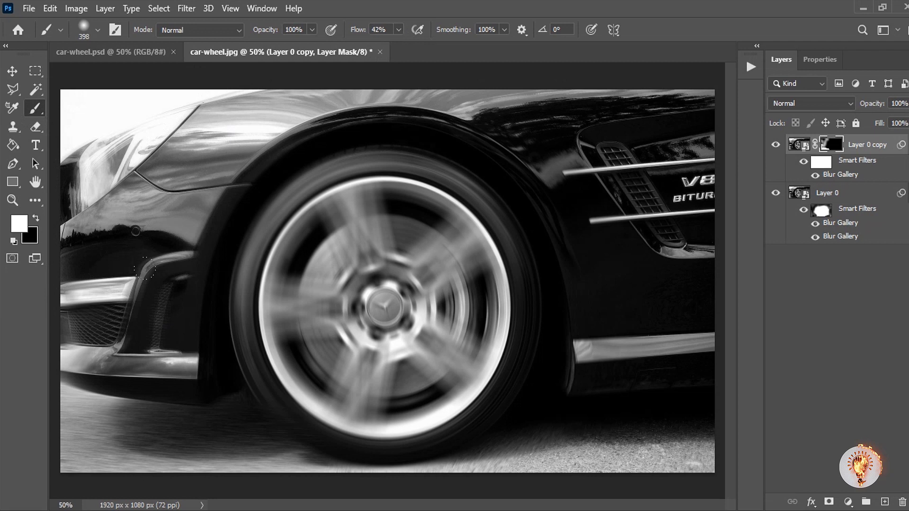
# - Adjust the white brush to 458 px with 95% flow
pyautogui.click(398, 30)
pyautogui.moveTo(428, 42); pyautogui.dragTo(430, 41)
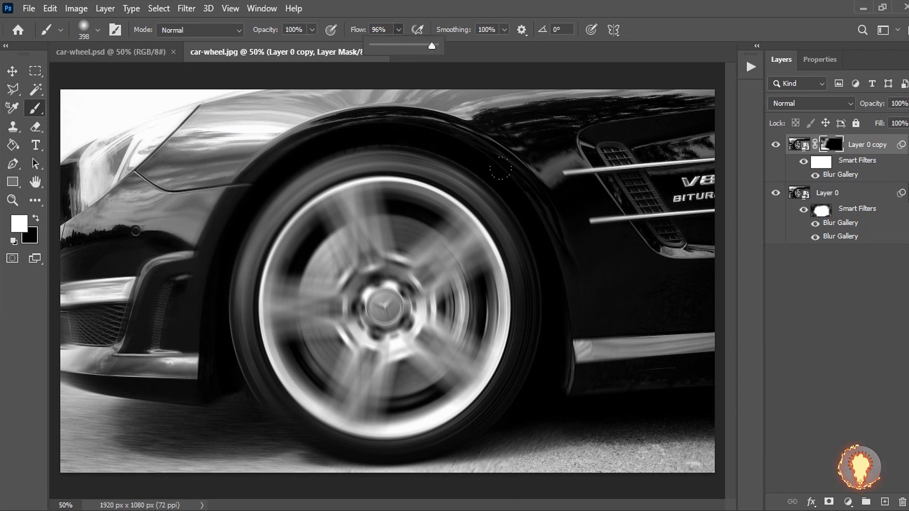
pyautogui.click(498, 395)
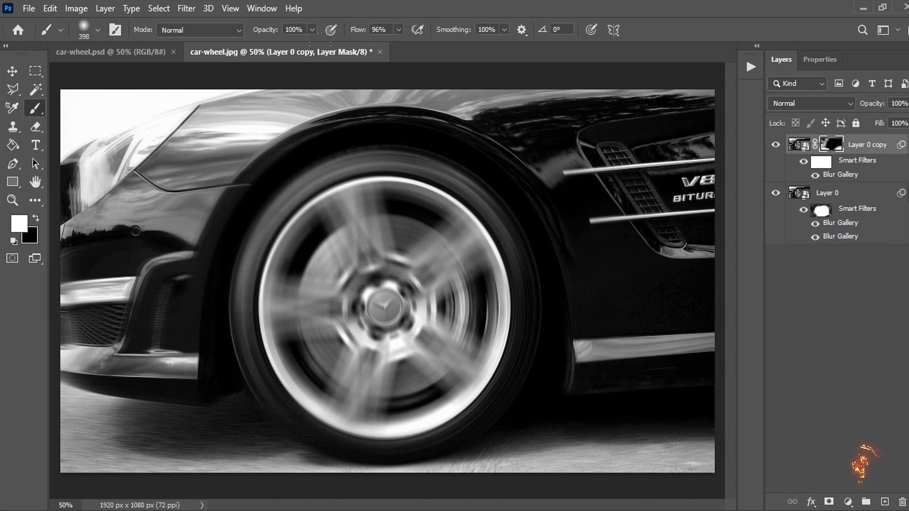
pyautogui.moveTo(611, 296); pyautogui.dragTo(590, 270)
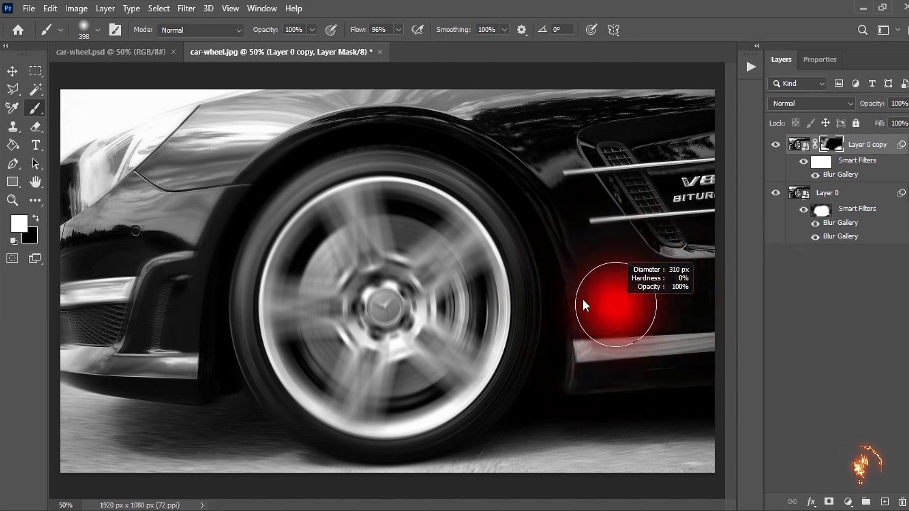
pyautogui.click(399, 30)
pyautogui.moveTo(389, 47); pyautogui.dragTo(384, 46)
pyautogui.rightClick(587, 346)
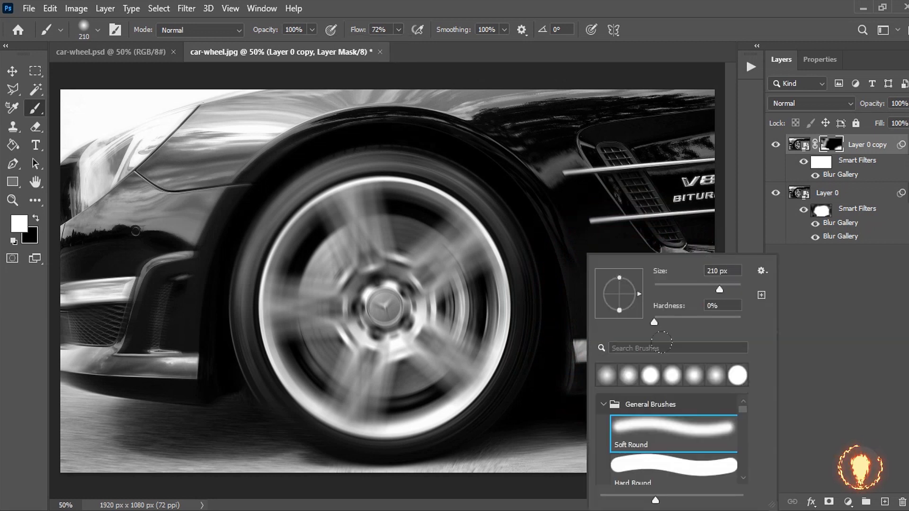
pyautogui.press('Escape')
pyautogui.moveTo(568, 341); pyautogui.dragTo(602, 288)
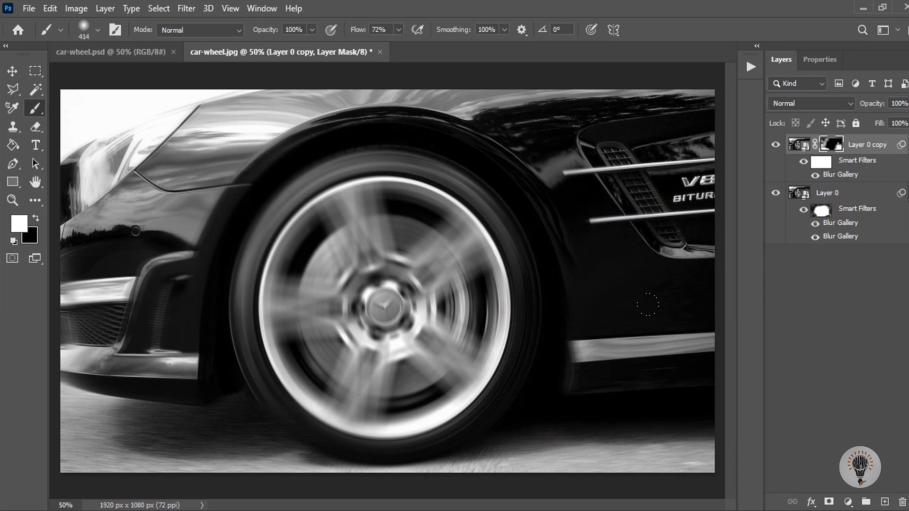
pyautogui.moveTo(532, 124); pyautogui.dragTo(552, 124)
pyautogui.click(398, 29)
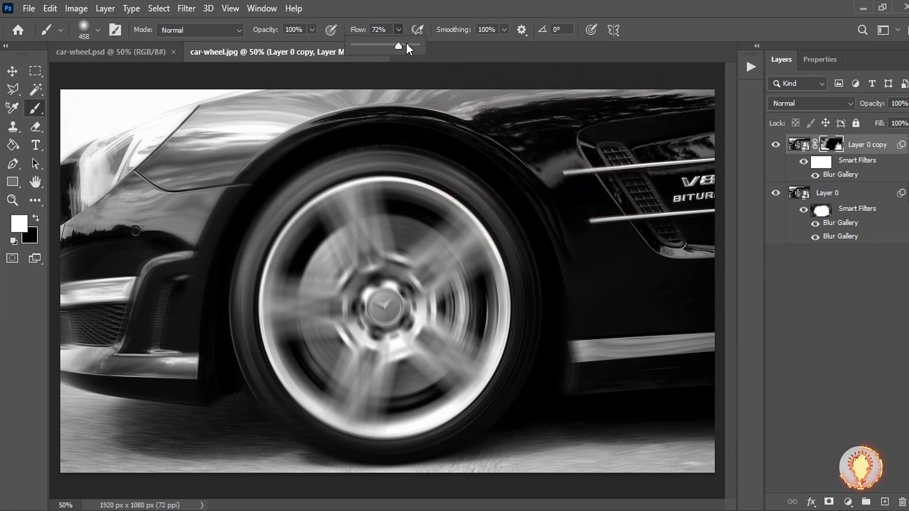
pyautogui.keyDown('alt'); pyautogui.rightClick(564, 167); pyautogui.keyUp('alt')
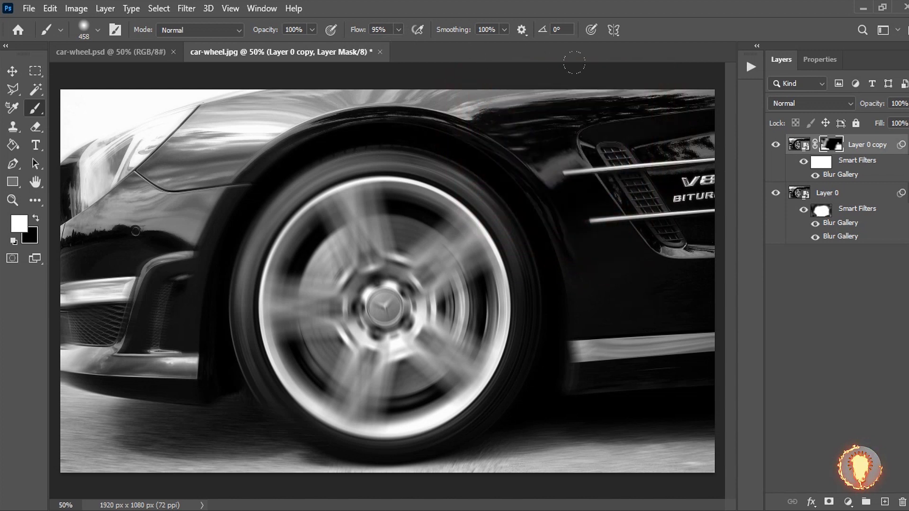
# - Paint blur over the V8 BITURBO badge, vent, lower trim and tyre edge along the arch
pyautogui.moveTo(600, 100); pyautogui.dragTo(606, 109)
pyautogui.moveTo(616, 166); pyautogui.dragTo(614, 218)
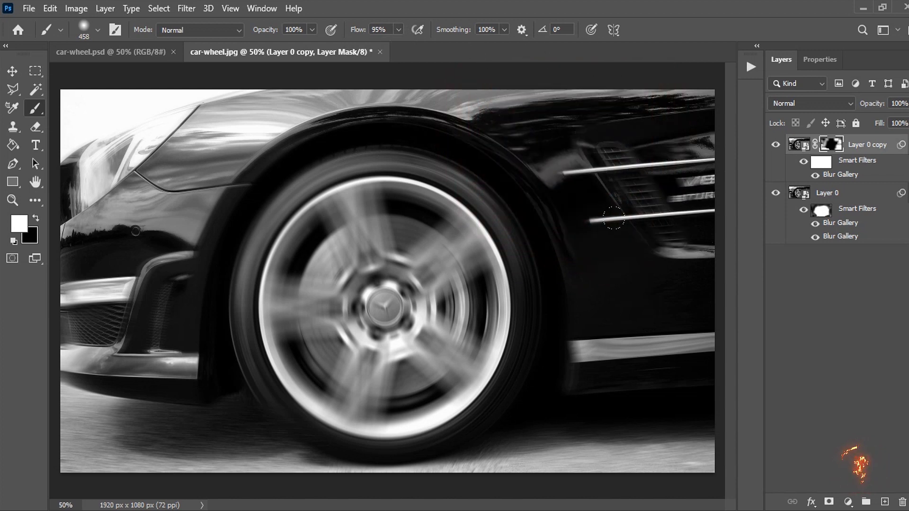
pyautogui.moveTo(507, 357); pyautogui.dragTo(518, 278)
pyautogui.moveTo(497, 163); pyautogui.dragTo(467, 110)
pyautogui.moveTo(442, 156); pyautogui.dragTo(416, 152)
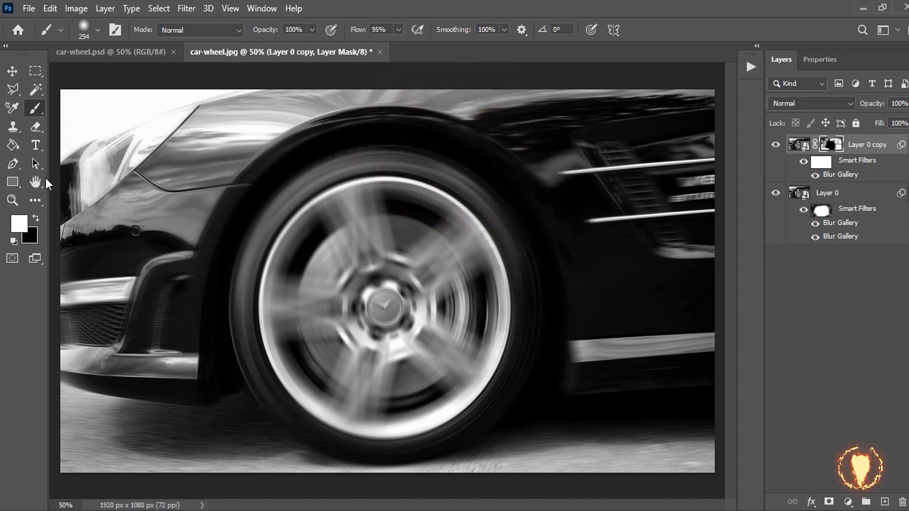
pyautogui.click(11, 76)
pyautogui.hotkey('ctrl', 'alt', 'a')
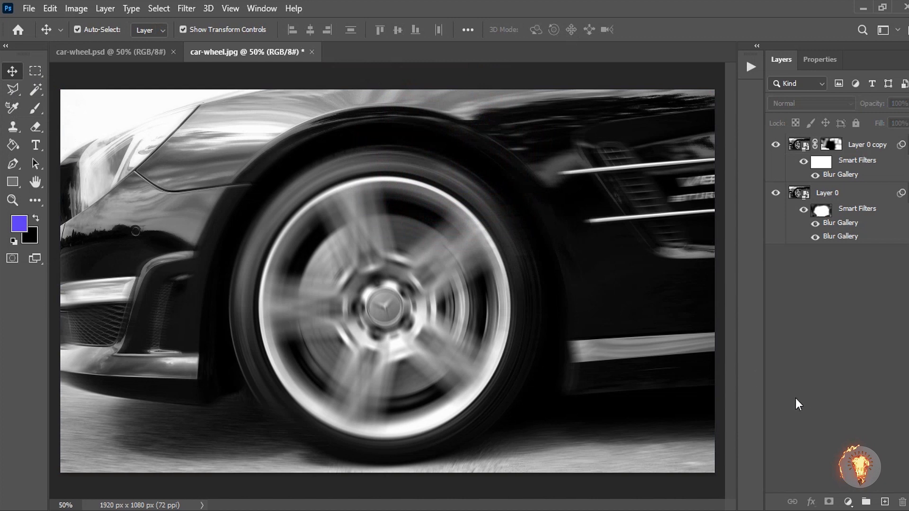
pyautogui.click(880, 147)
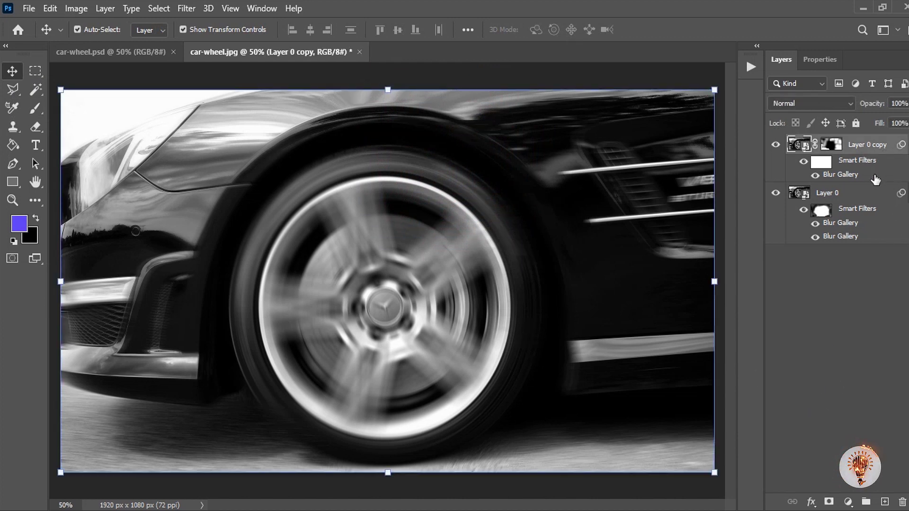
pyautogui.click(835, 301)
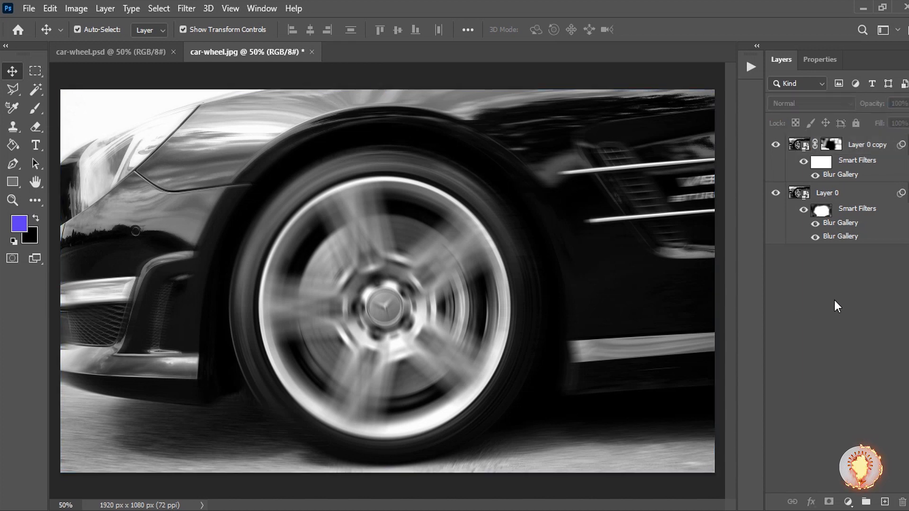